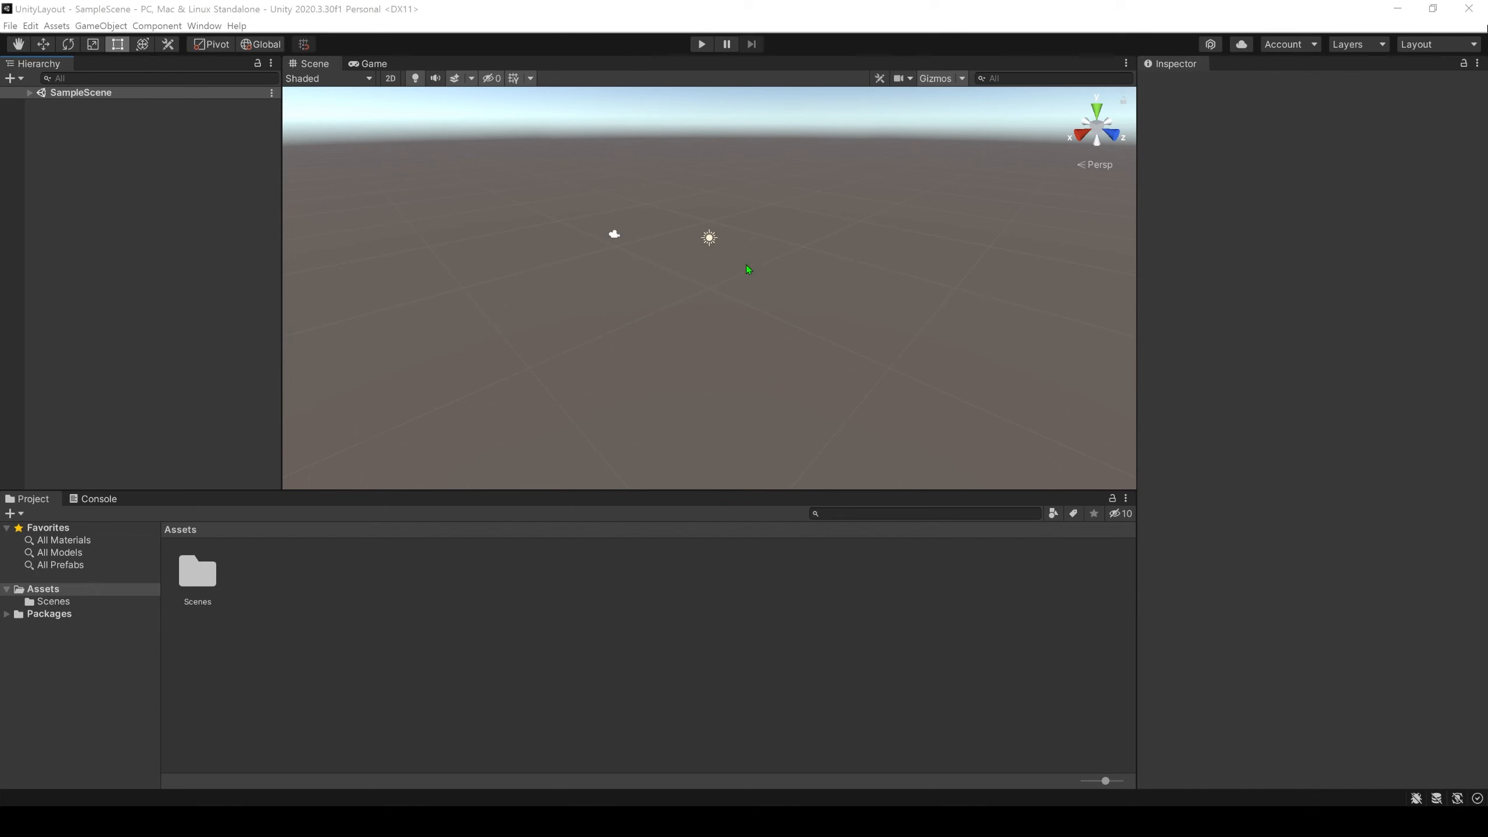
Step: Add a Cube object to SampleScene
left_click_drag(428, 139, 1037, 440)
left_click(875, 233)
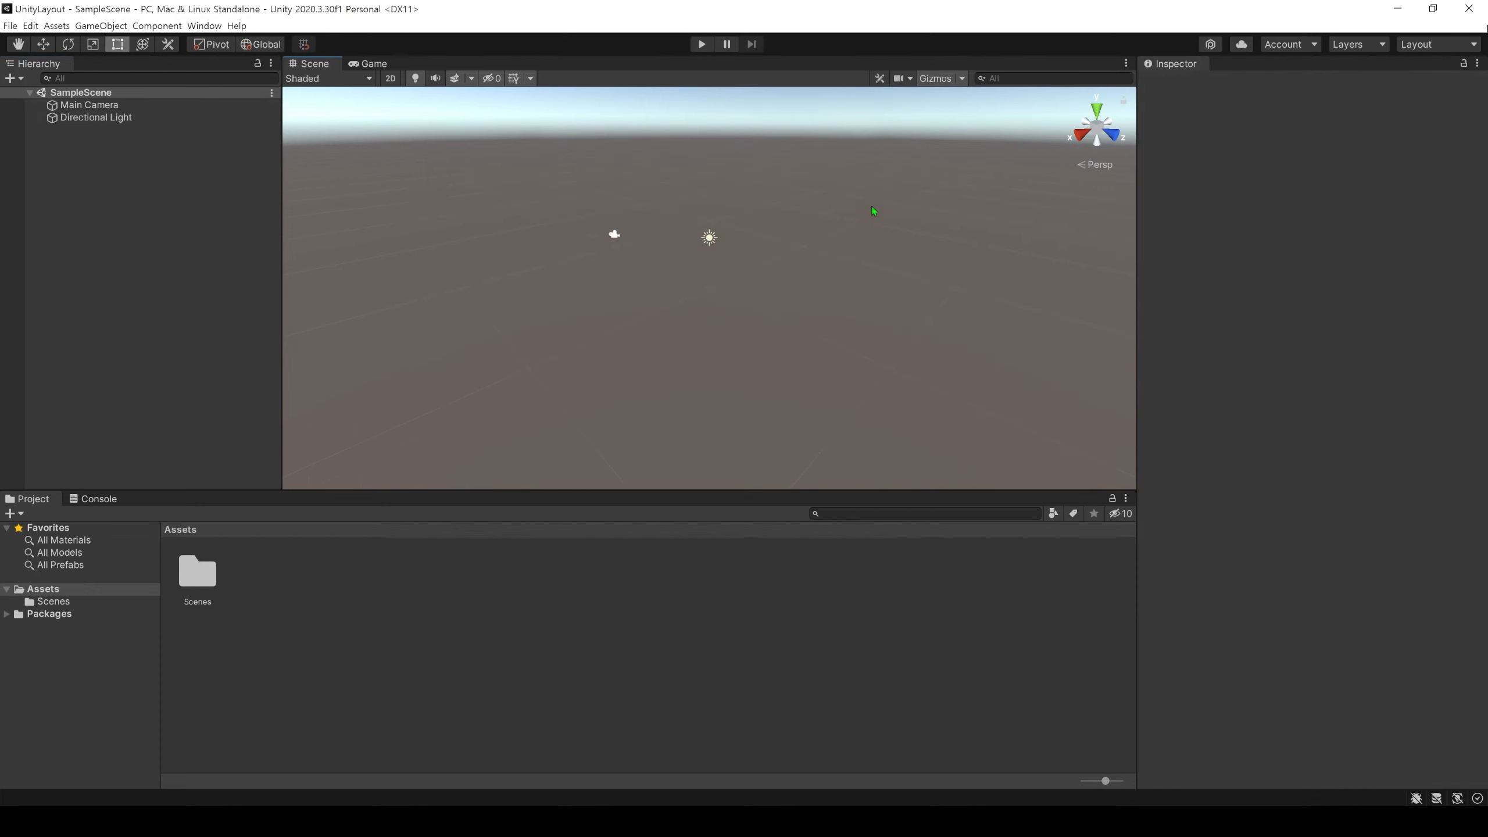
right_click_drag(774, 154, 843, 169)
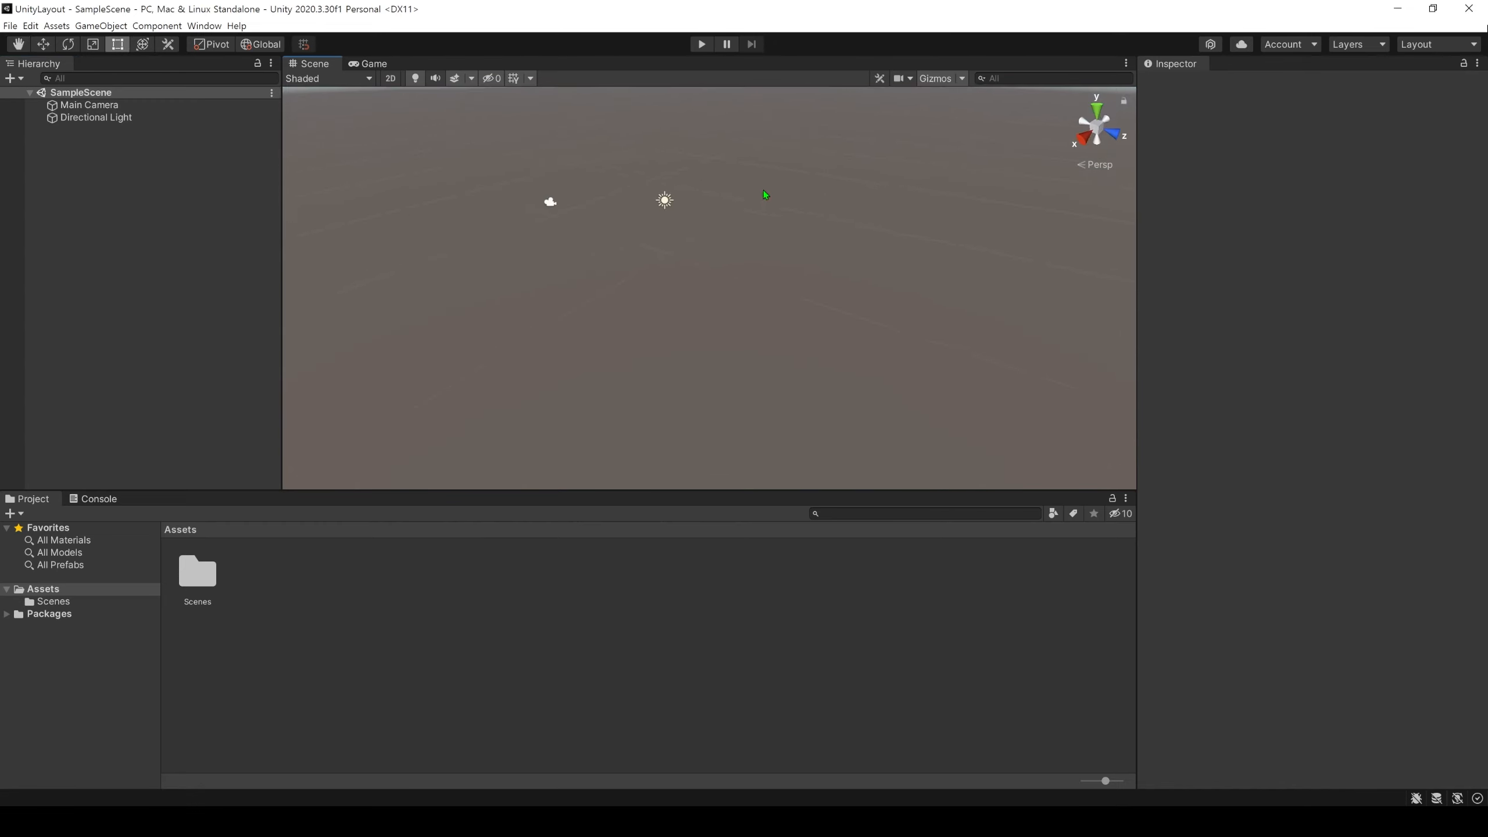
right_click(107, 156)
mouse_move(199, 322)
left_click(276, 321)
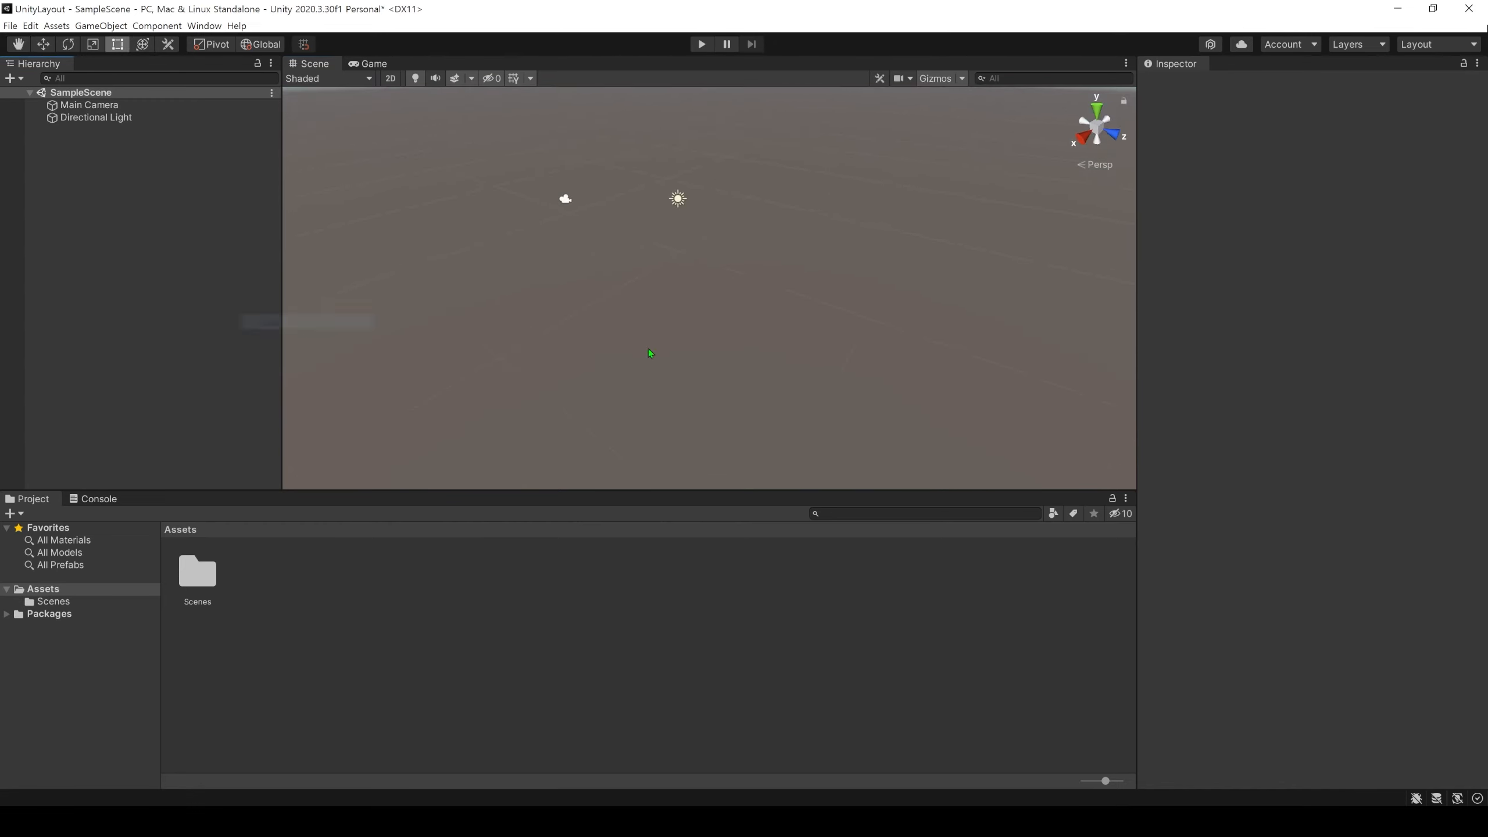
Step: Move the cube to about (1.82, -2.13, 4.5), rotate it freely, and scale it to about 1.61 on all axes
left_click(730, 289)
key("w")
left_click_drag(697, 296, 773, 293)
key("r")
key("e")
key("r")
left_click(854, 253)
right_click_drag(853, 253, 347, 211)
key("s")
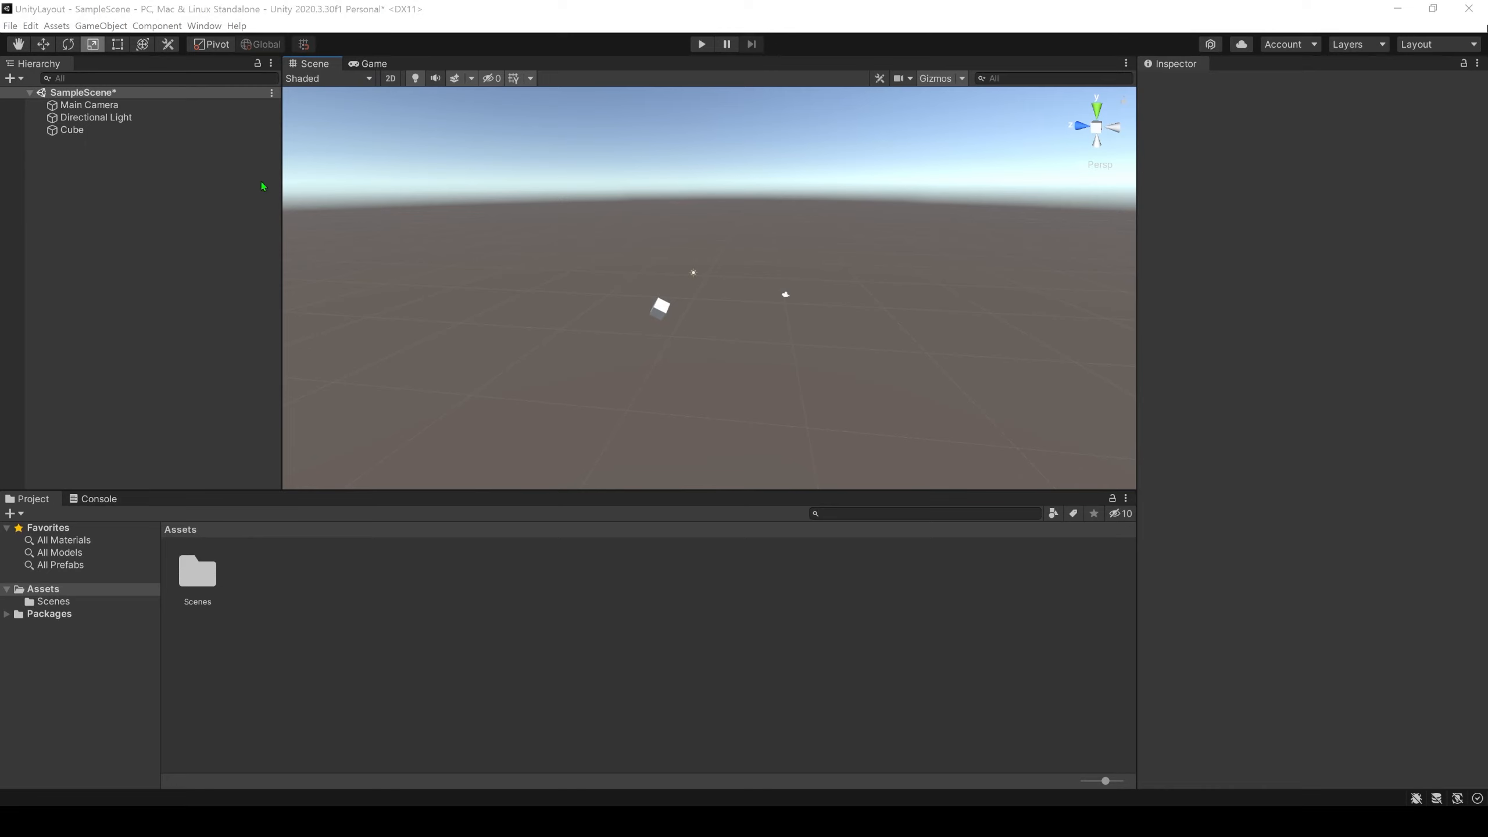
Step: Locate the Main Camera, Directional Light and Cube of SampleScene in the Scene view and examine them from different angles
left_click(83, 94)
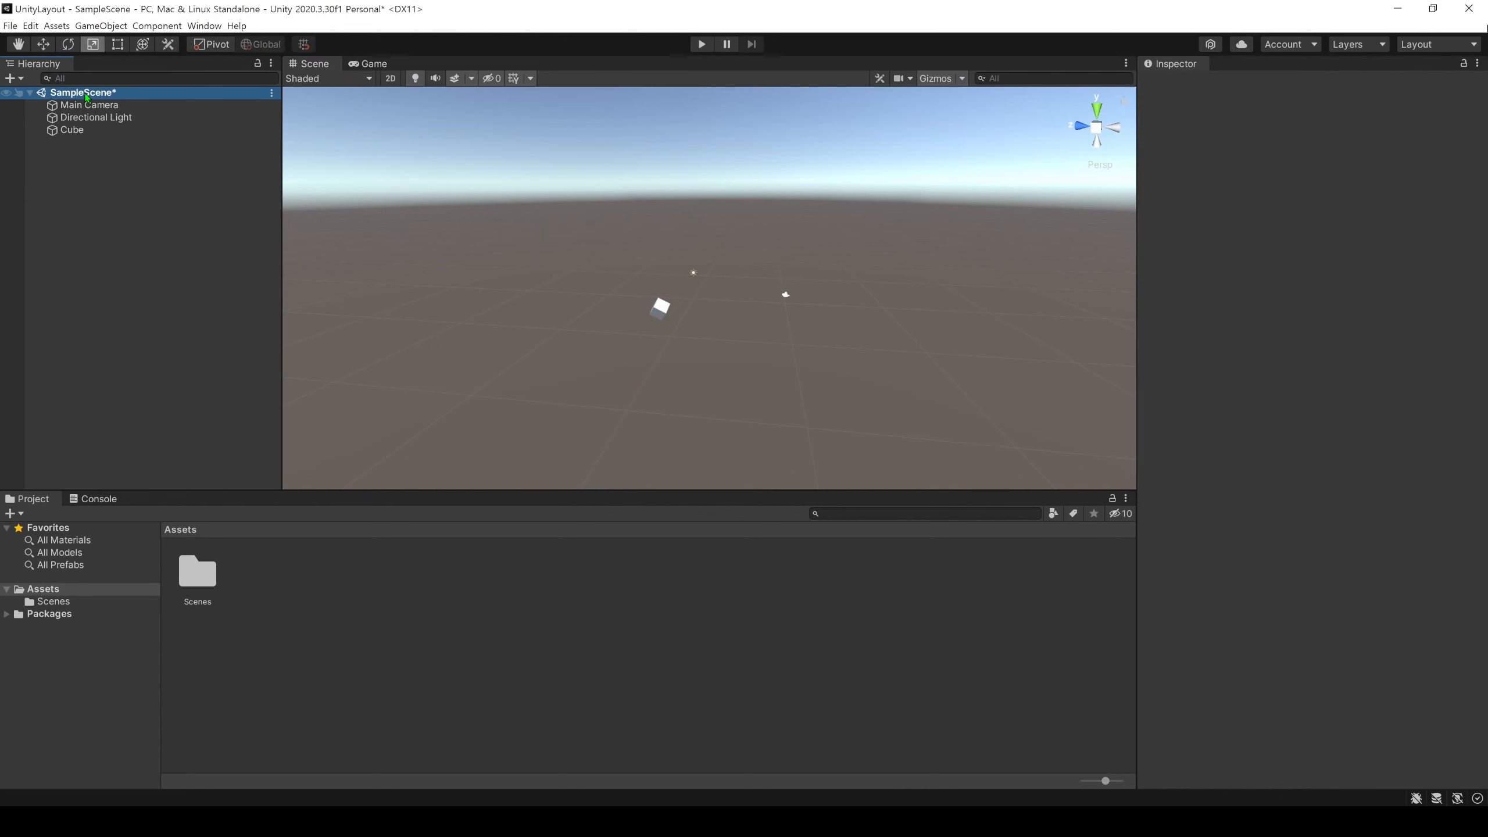
double_click(88, 105)
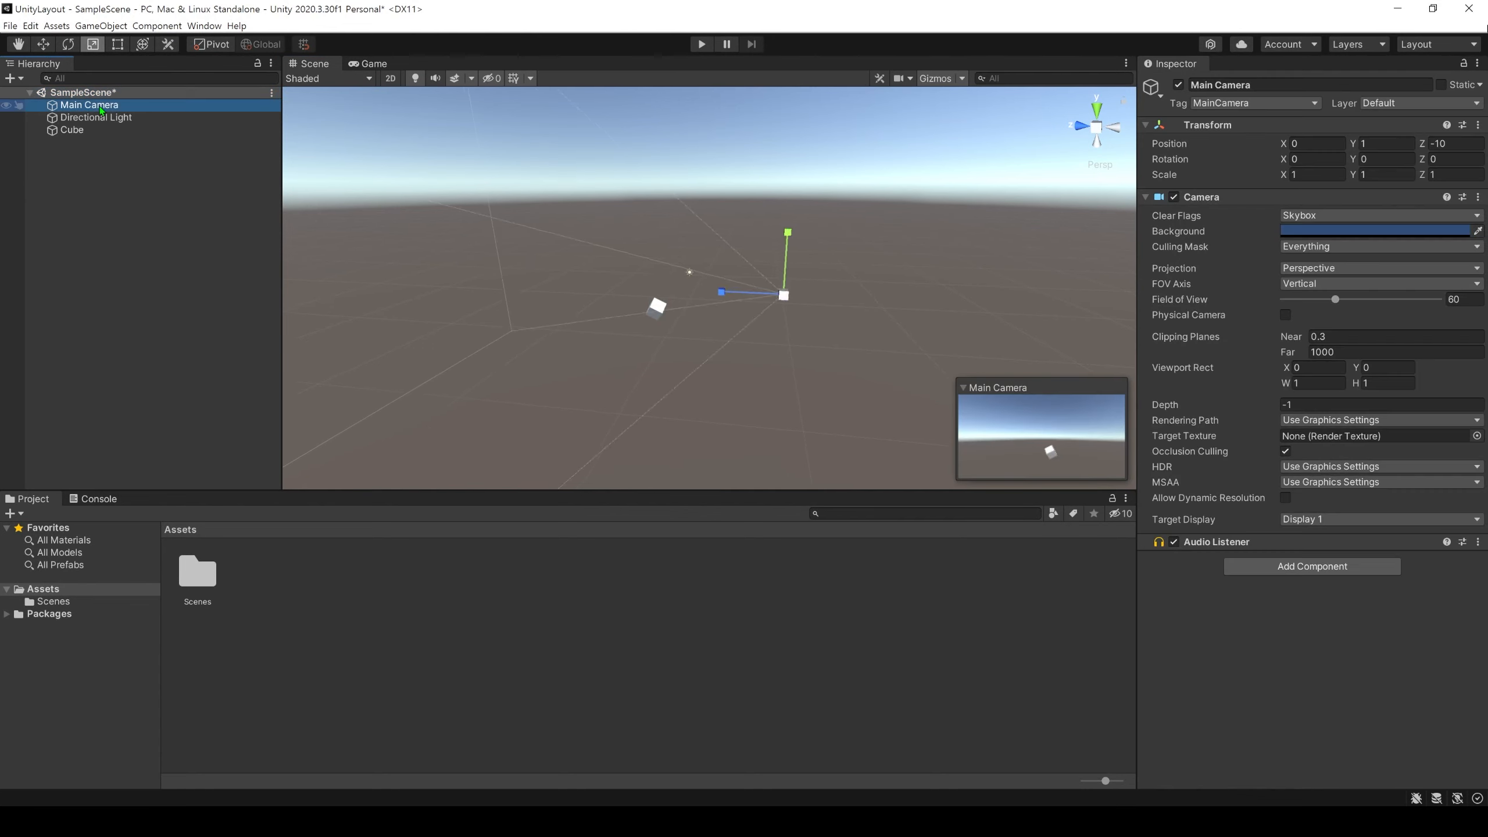
key("w")
right_click_drag(691, 301, 557, 309)
key("s")
left_click(533, 190)
right_click_drag(530, 187, 442, 109)
right_click_drag(373, 64, 984, 387)
key("a")
left_click(65, 131)
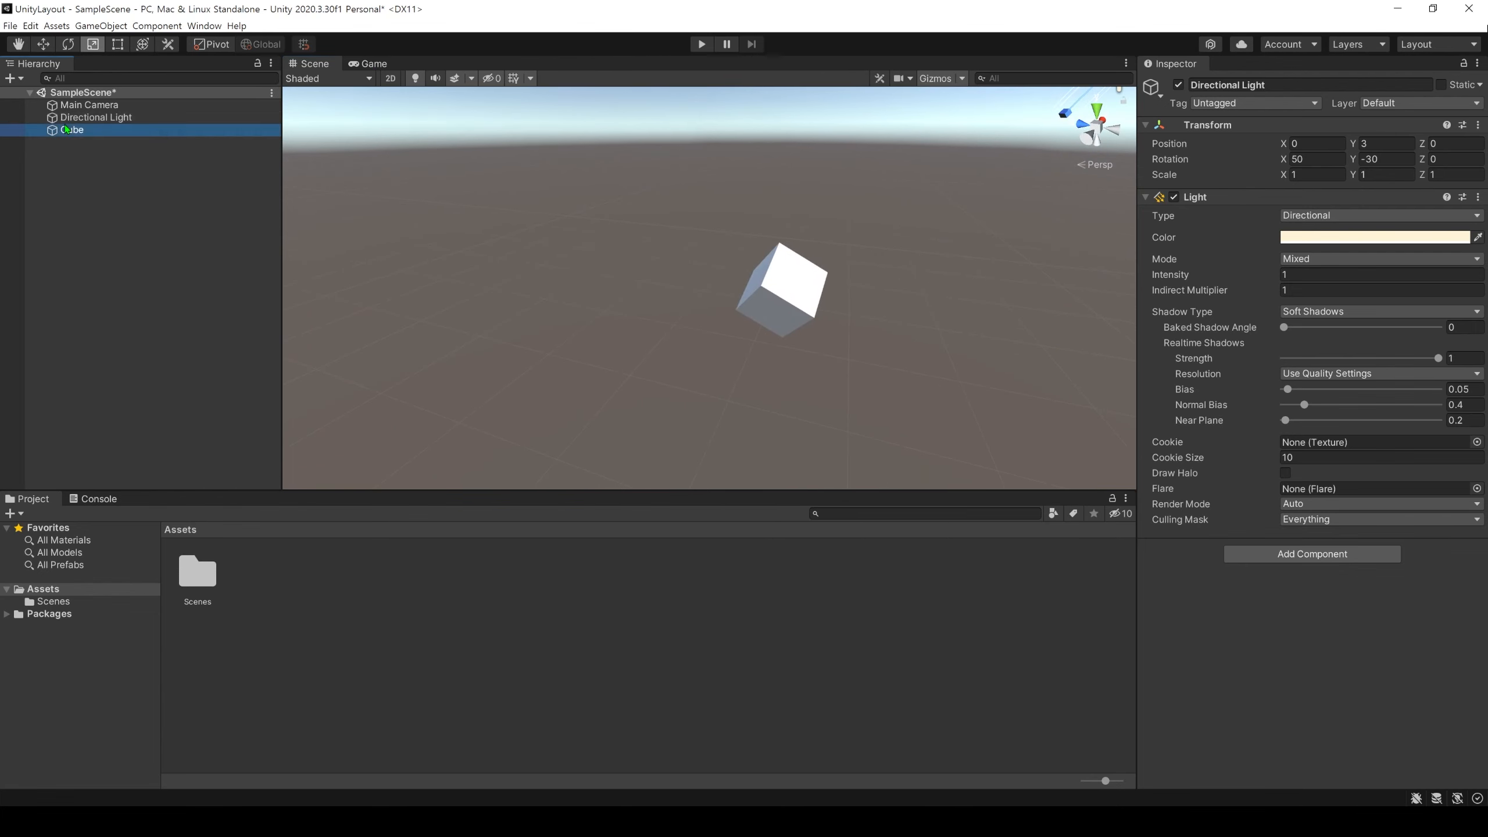
key("s")
right_click_drag(786, 303, 973, 286)
key("r")
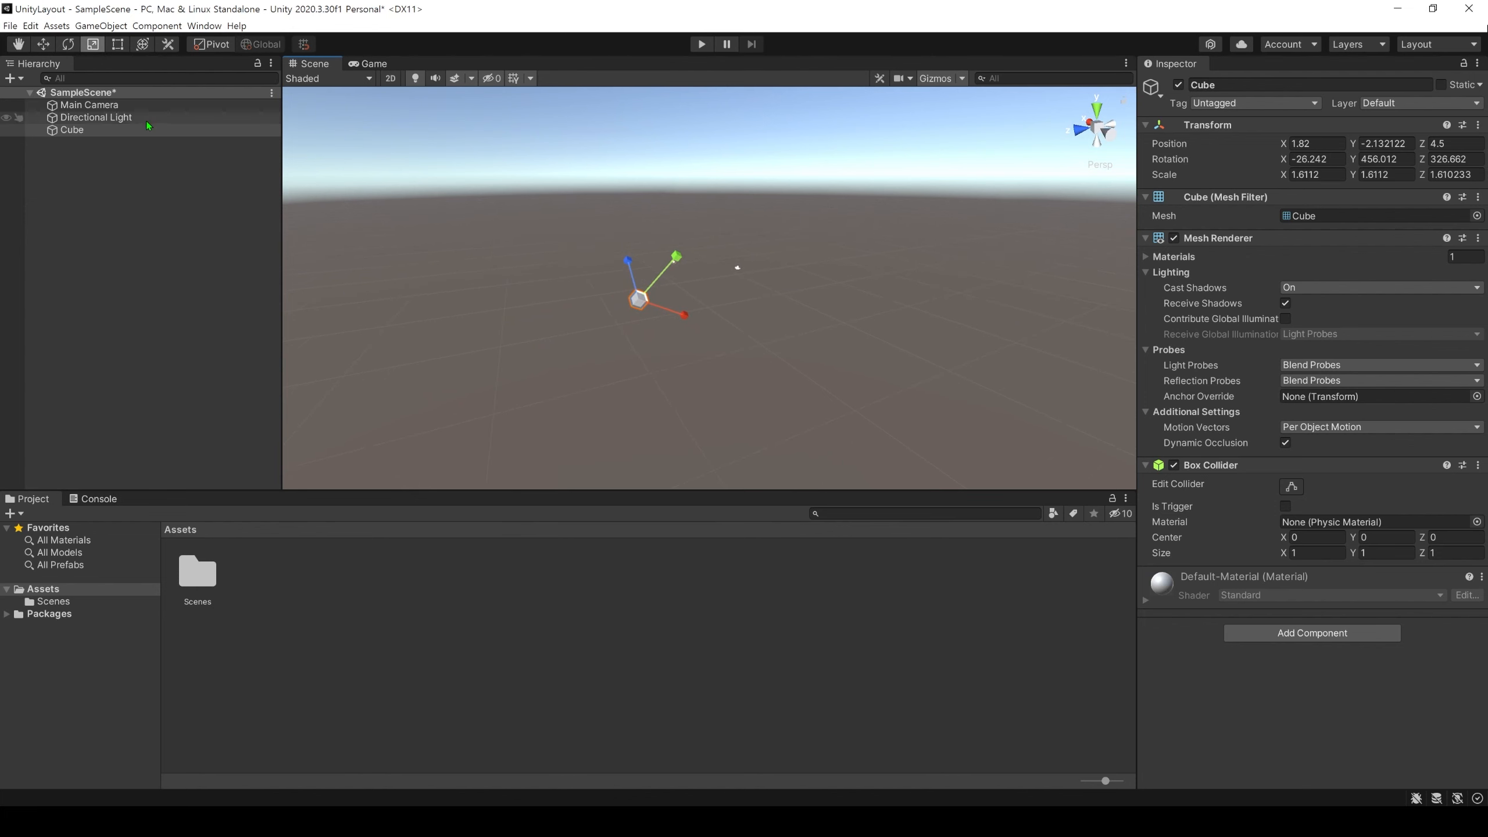
Step: Frame the Main Camera, Directional Light and Cube one after another, ending on the Main Camera
left_click(88, 106)
key("ctrl+f")
double_click(135, 107)
double_click(139, 119)
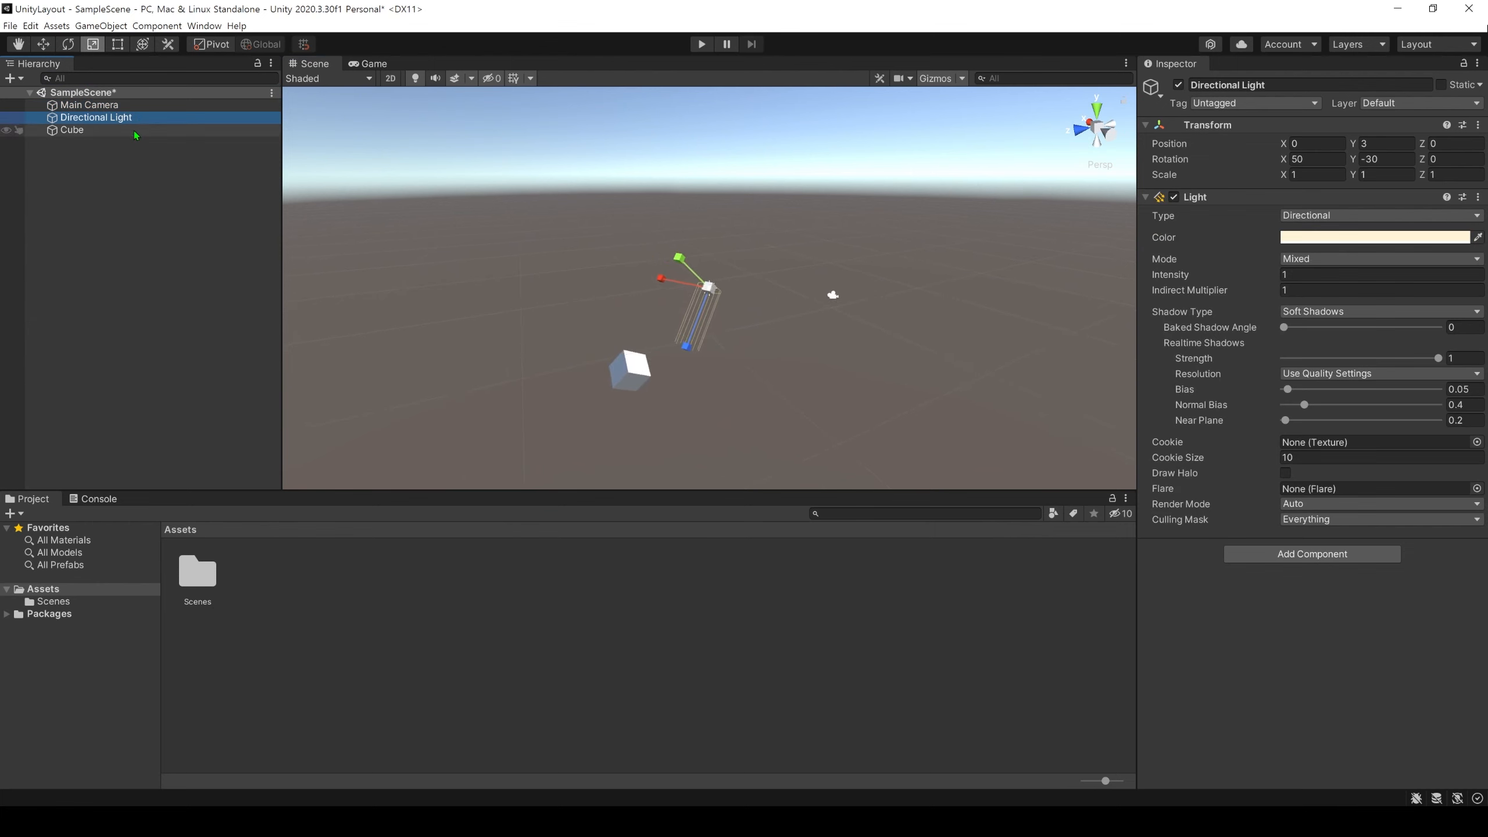
double_click(133, 129)
double_click(130, 107)
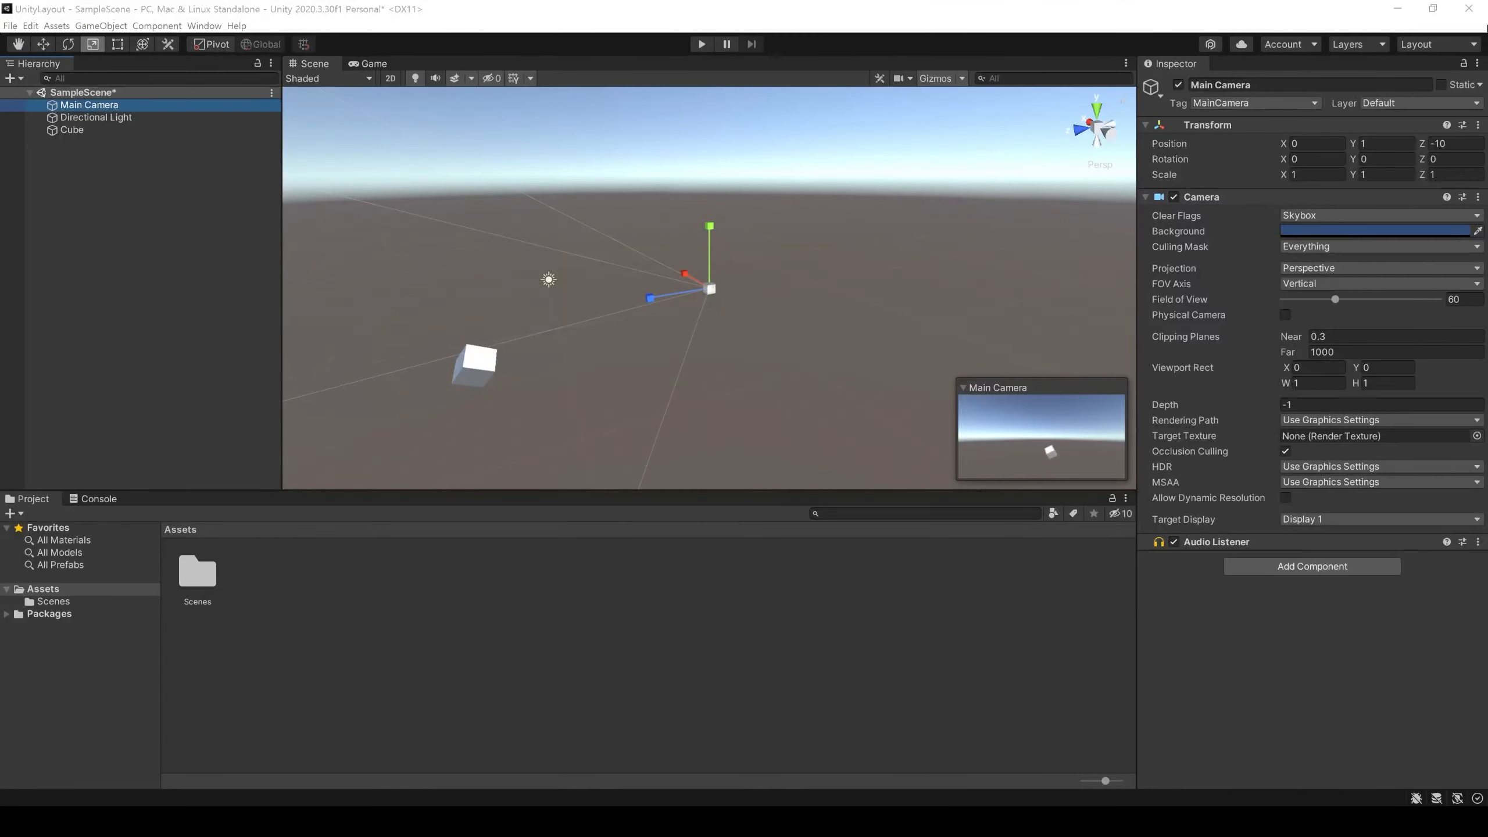
Step: Create a C# script and a material with default names in the Assets folder
right_click(405, 598)
mouse_move(586, 260)
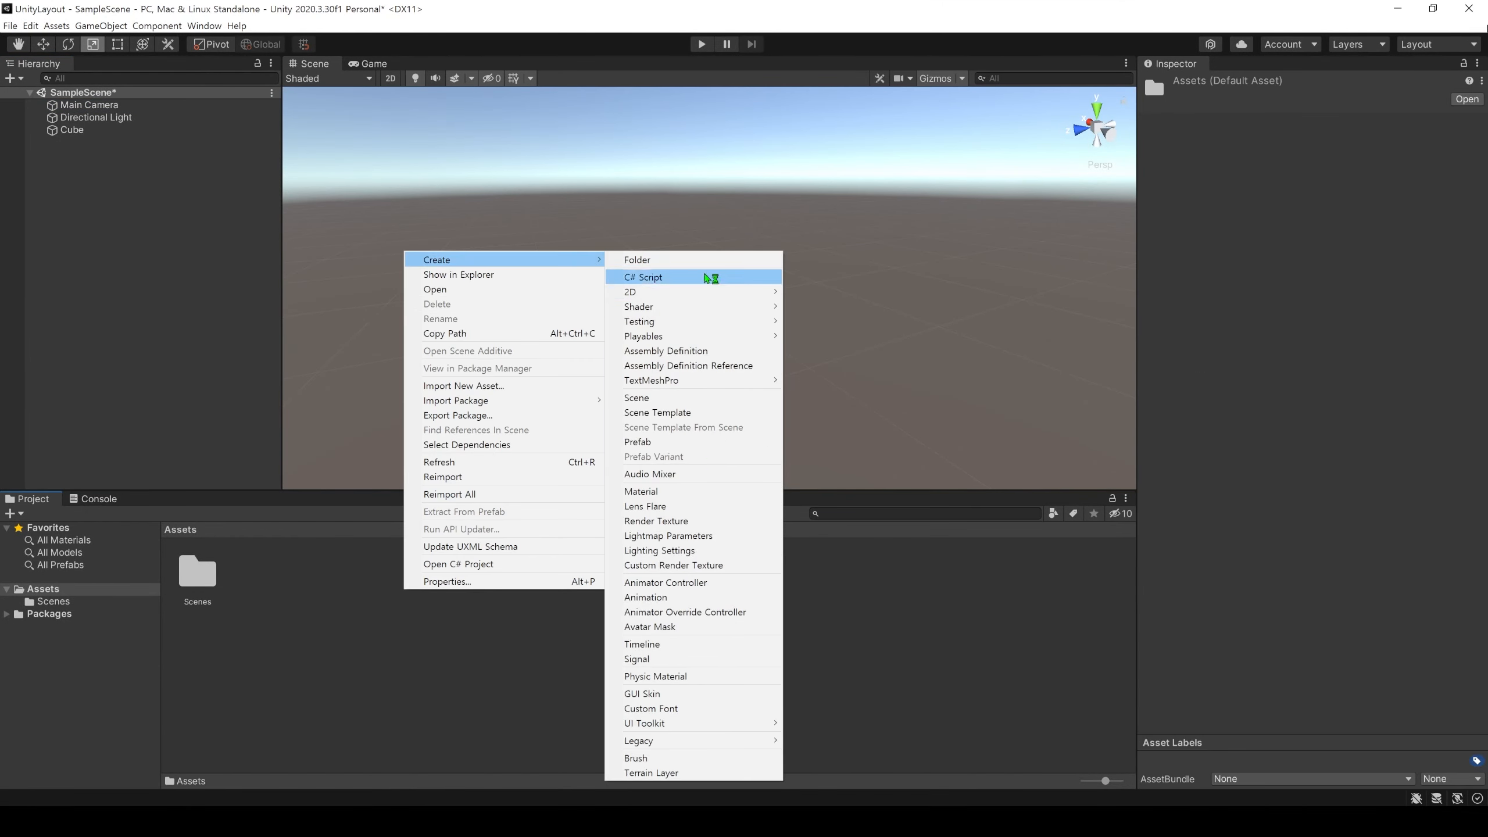
left_click(645, 276)
right_click(429, 591)
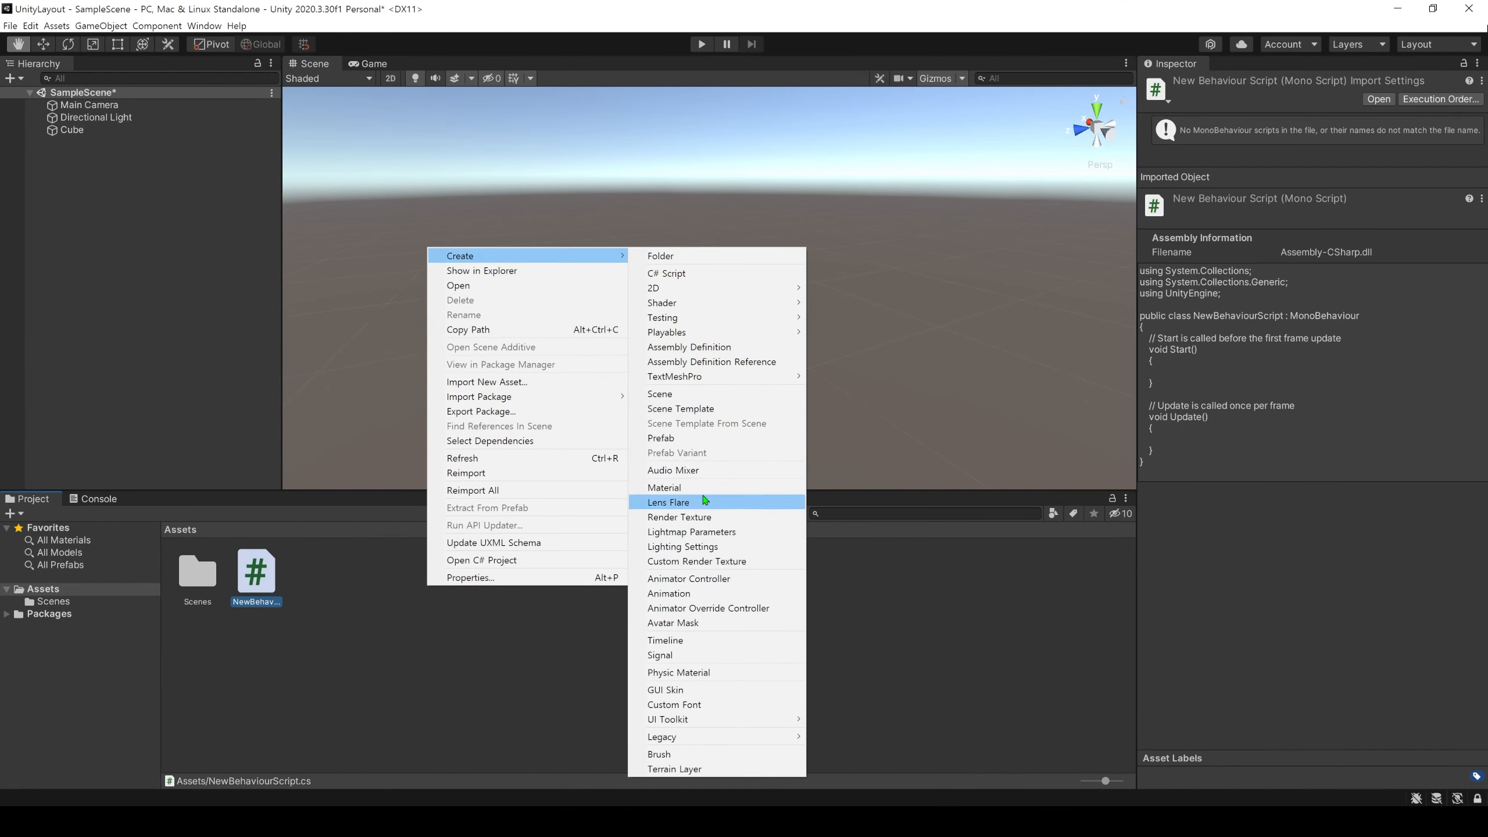
left_click(668, 487)
Step: Create a scene asset with the default name New Scene in the Assets folder
right_click(602, 610)
left_click(488, 608)
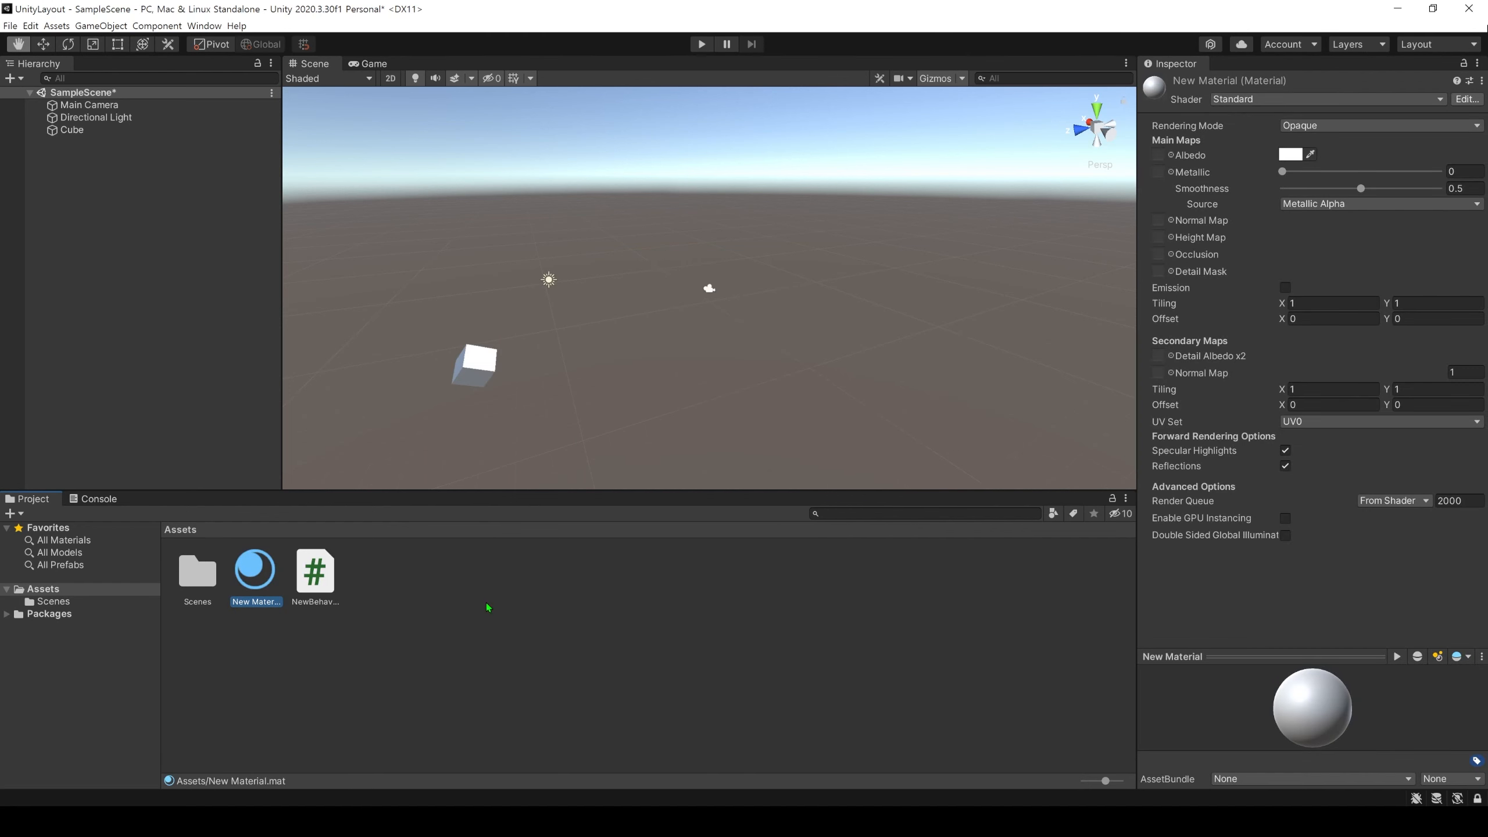
right_click(453, 573)
left_click(431, 592)
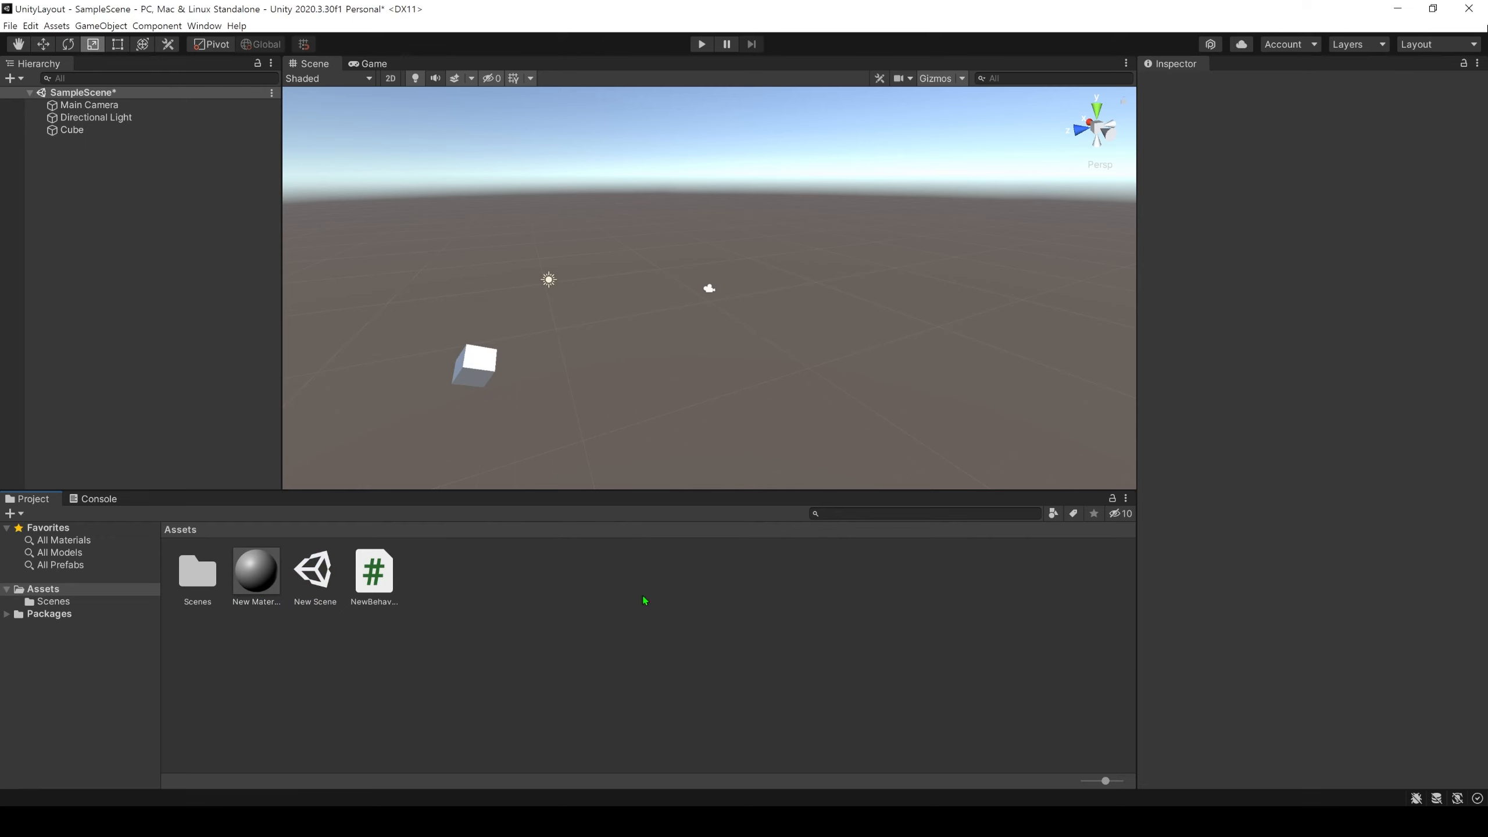
left_click(329, 573)
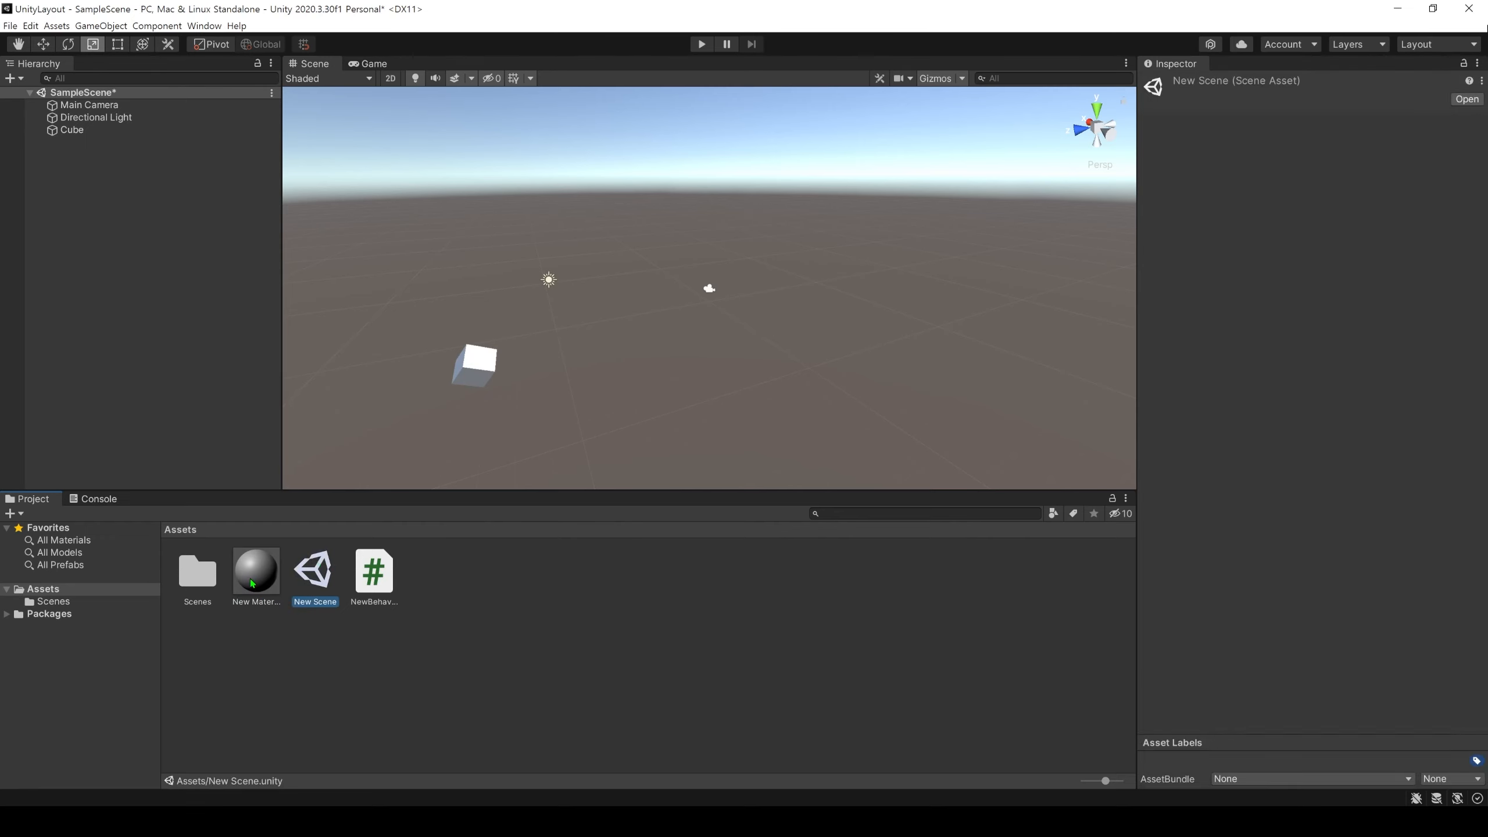
key("Left")
left_click(507, 604)
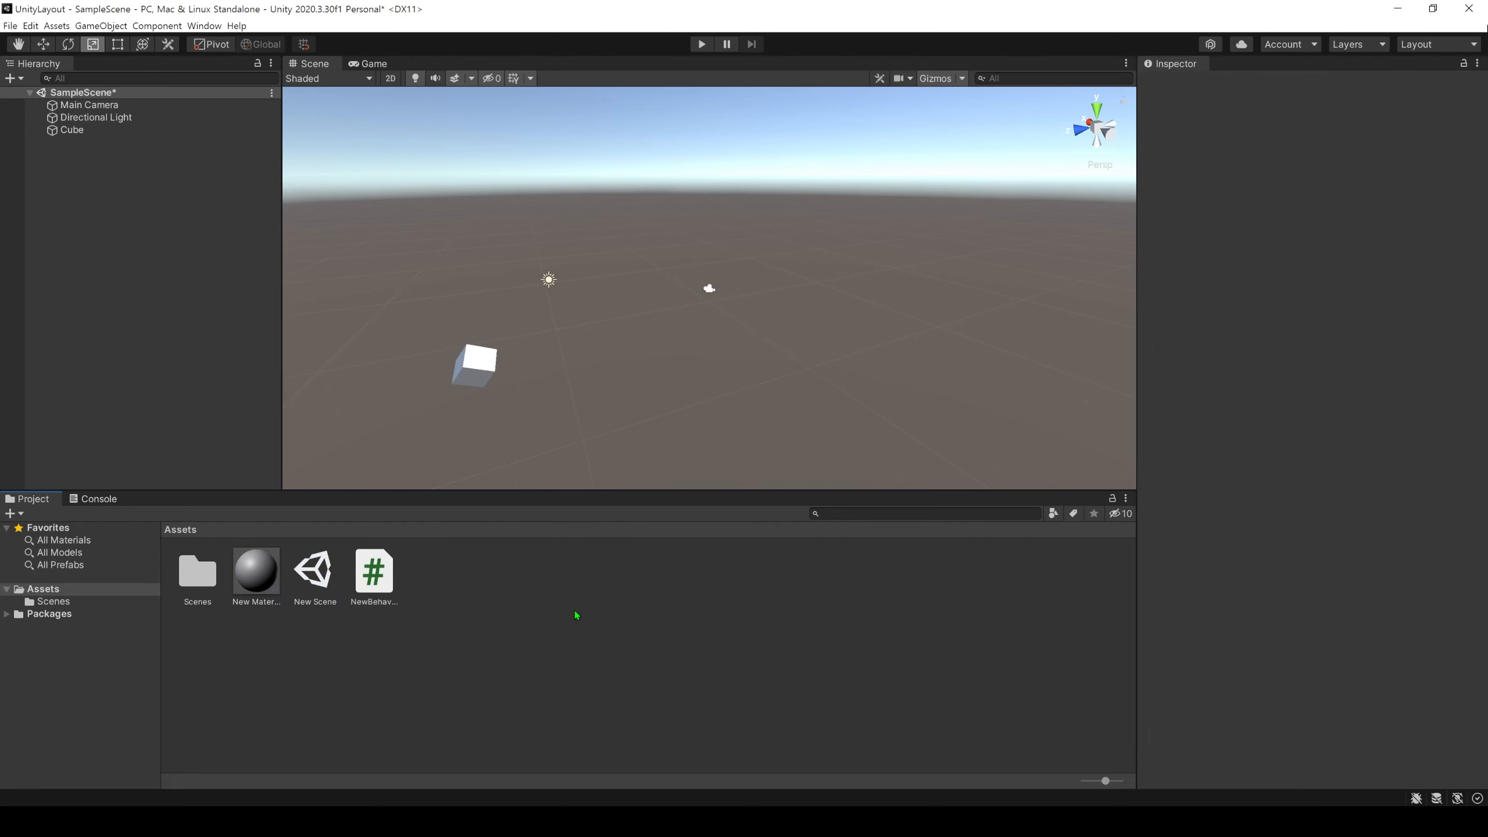
Step: Rename the Scenes folder as 00_Scenes and move New Scene into it
left_click(197, 573)
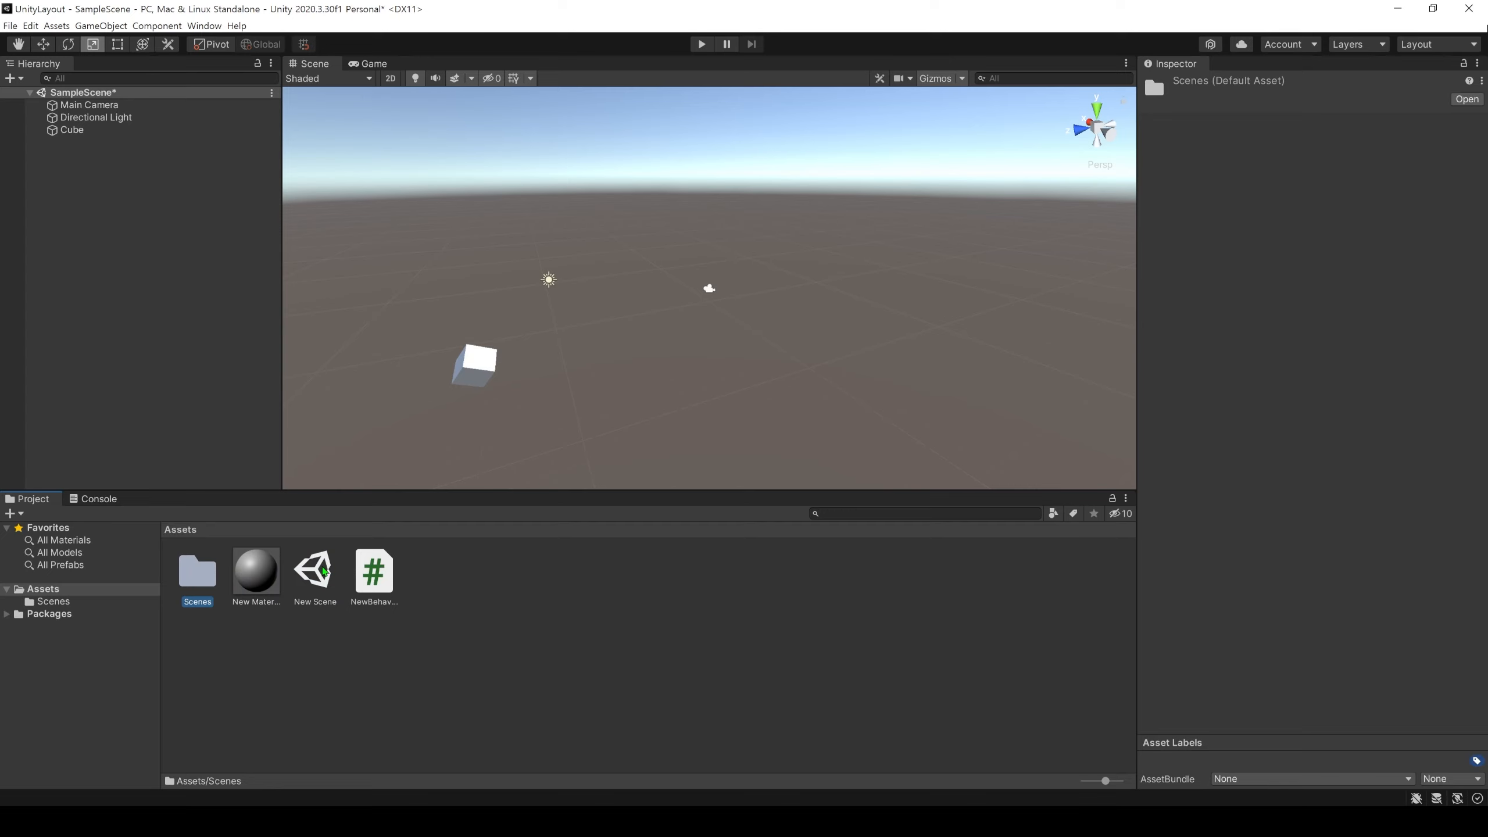
key("F2")
key("Home")
type("00_")
key("Return")
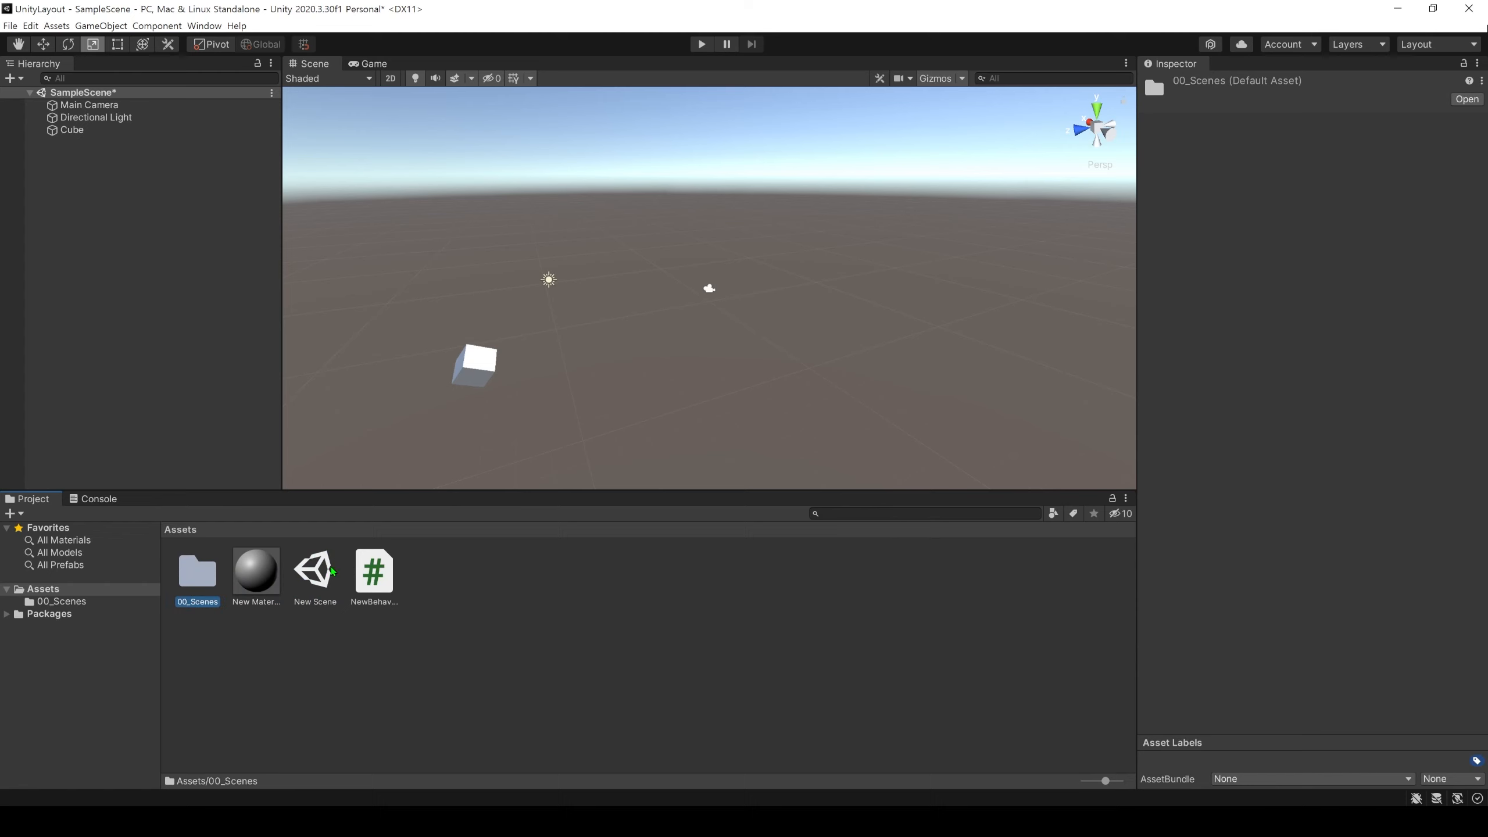
left_click_drag(314, 571, 197, 584)
Step: Create a folder named 01_Scripts in Assets and move the new C# script into it
right_click(426, 568)
mouse_move(548, 239)
left_click(734, 238)
type("01_")
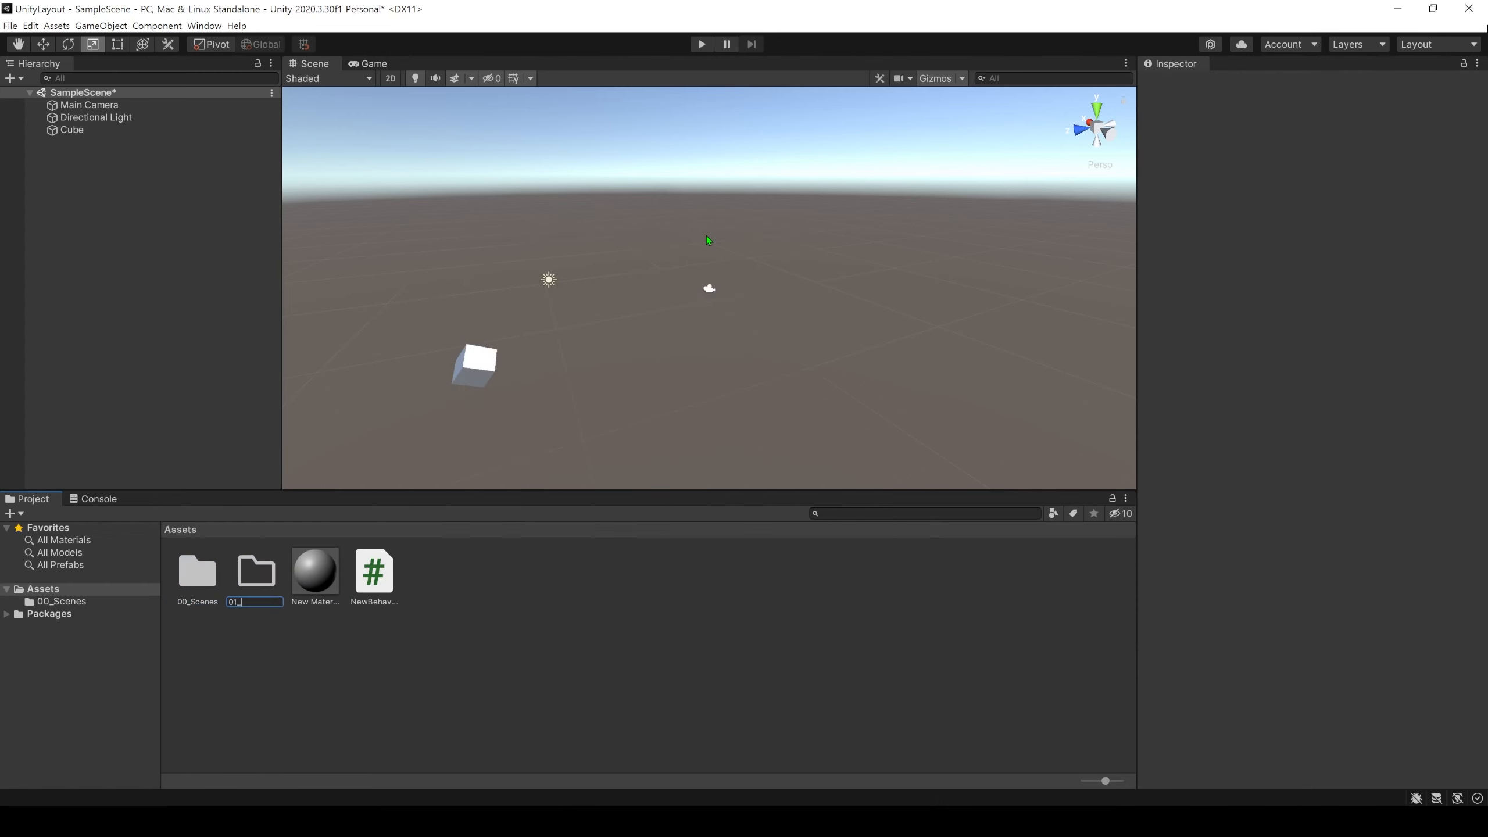
type("Scripts")
key("Return")
left_click(441, 598)
left_click_drag(374, 571, 241, 580)
Step: Create a folder named 03_Materials in Assets and move New Material into it
right_click(363, 569)
mouse_move(527, 233)
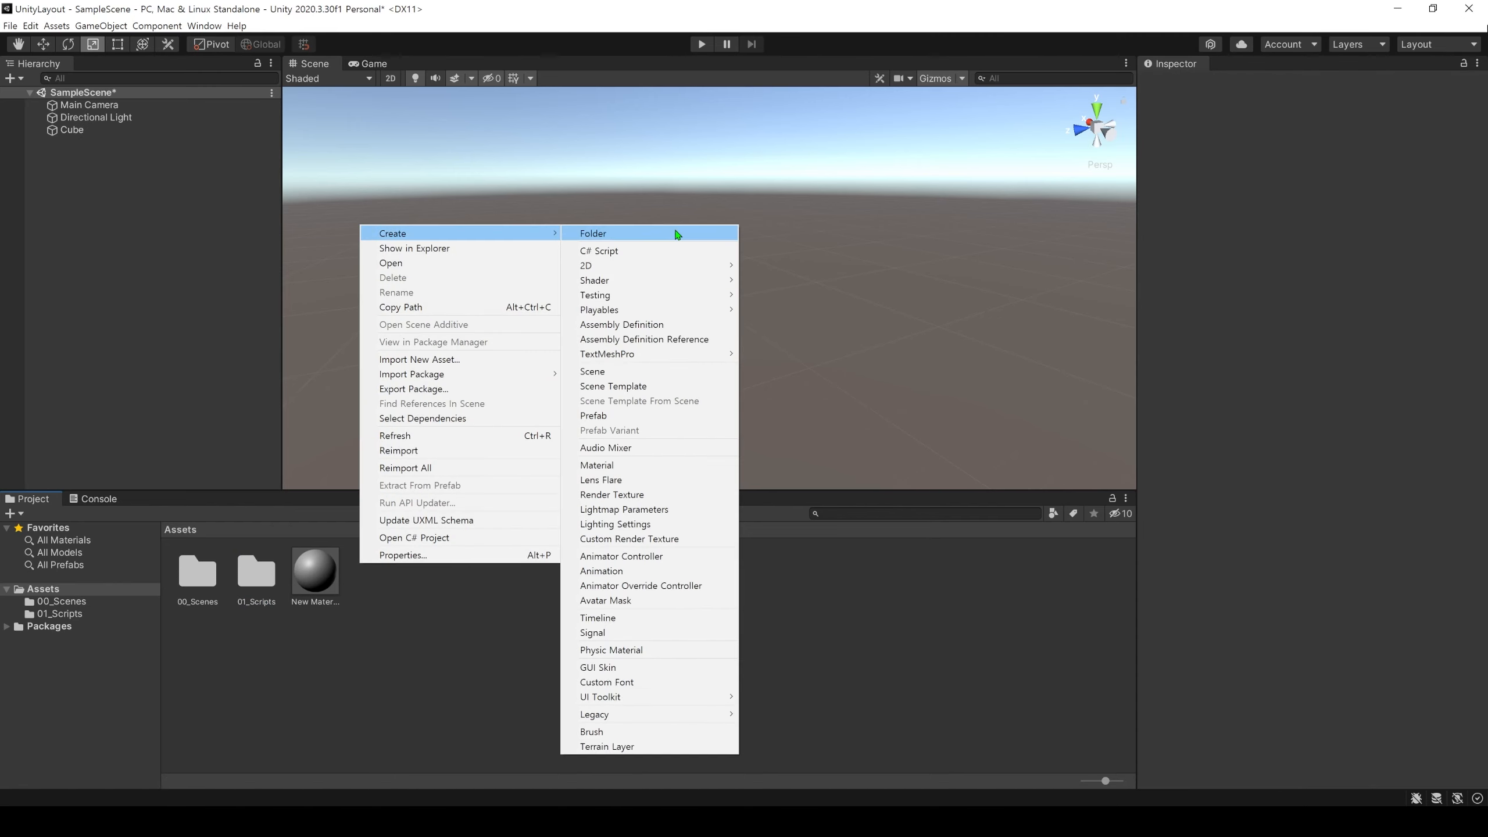
left_click(677, 234)
type("03_Materials")
key("Return")
left_click_drag(374, 572, 310, 584)
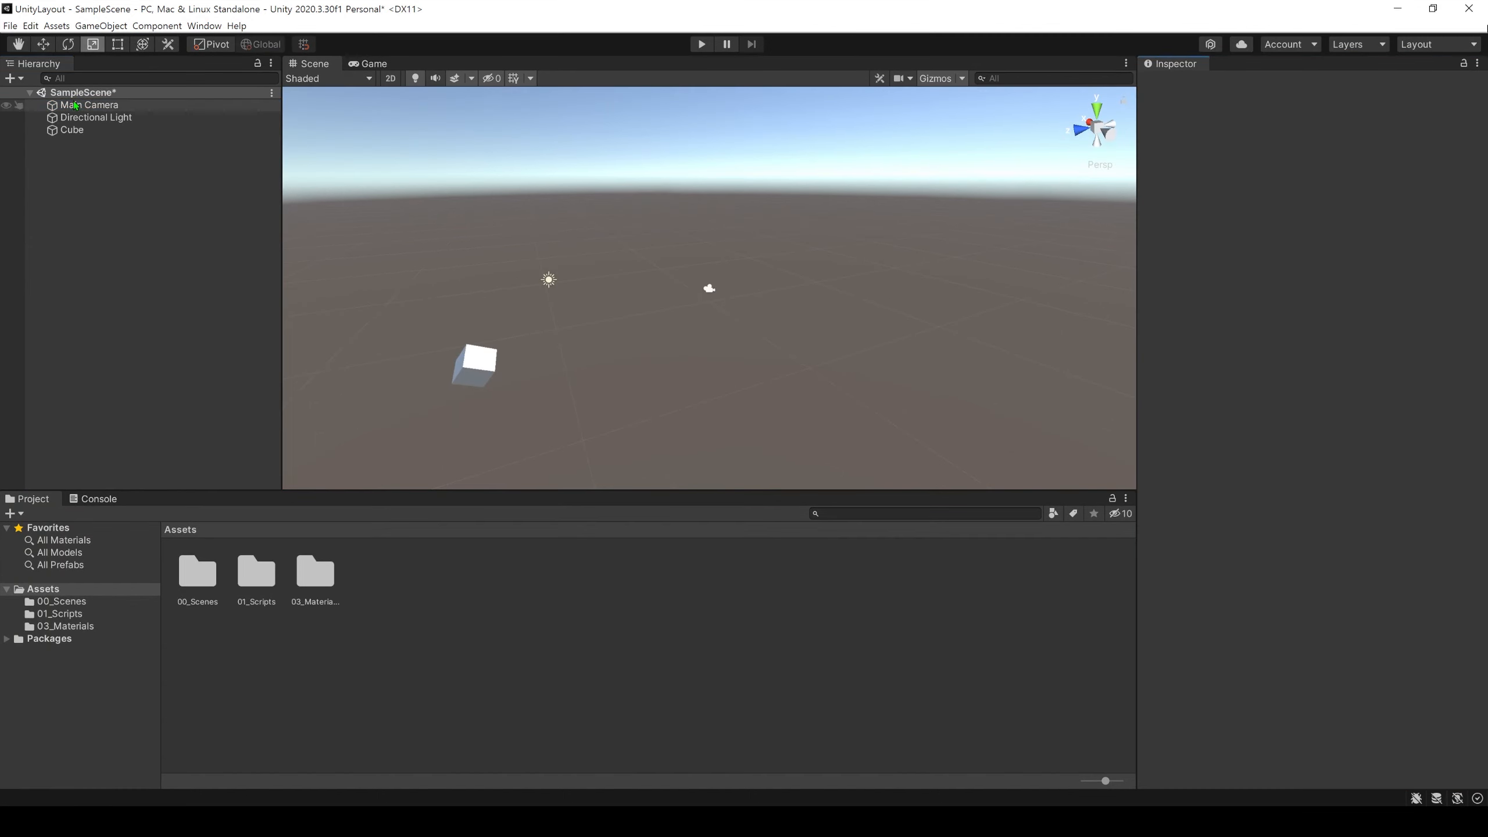
Step: Examine the component properties of the Main Camera, Directional Light and Cube
left_click(111, 106)
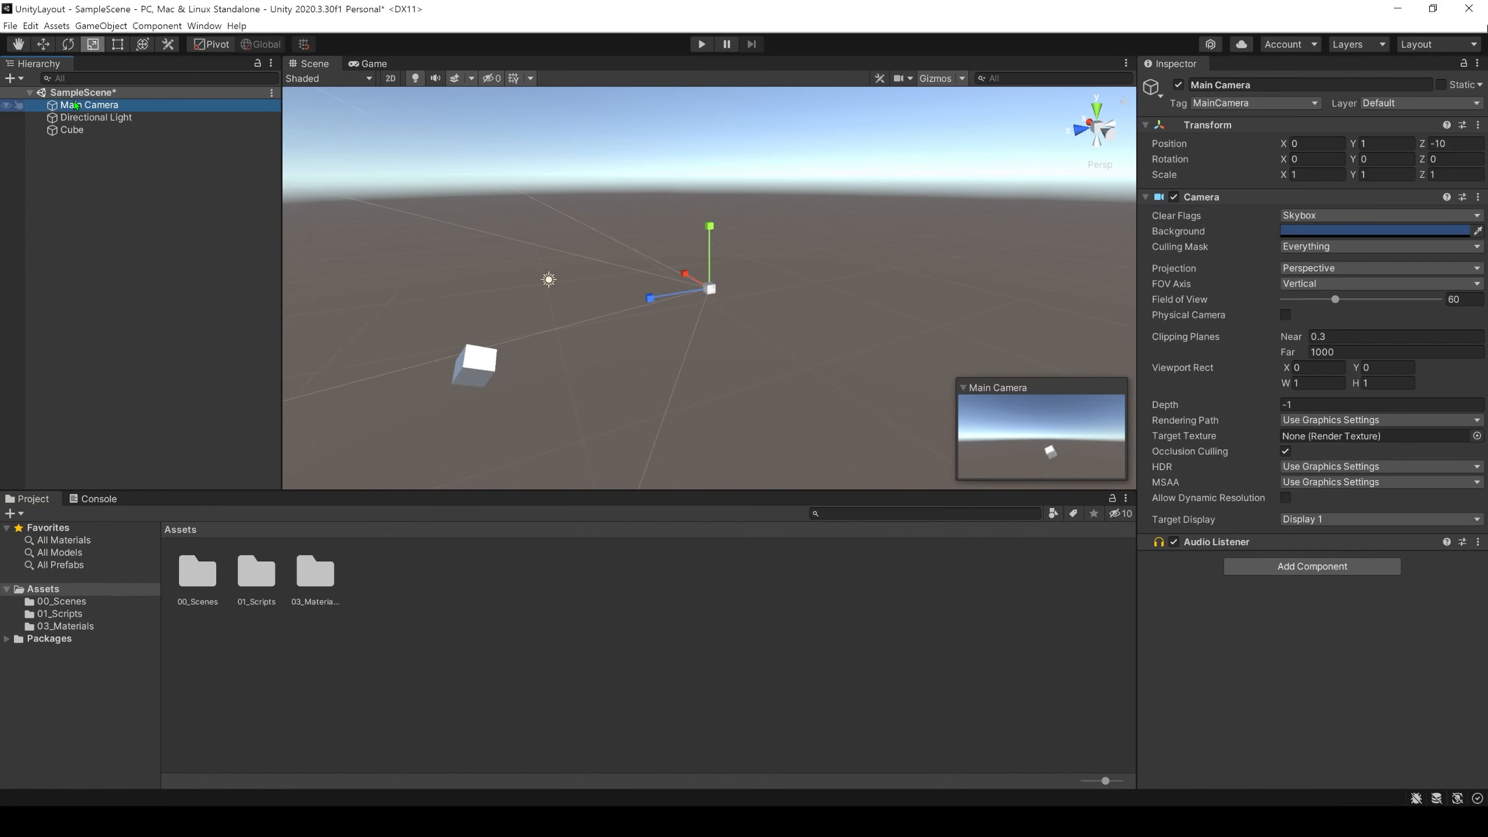
left_click(131, 118)
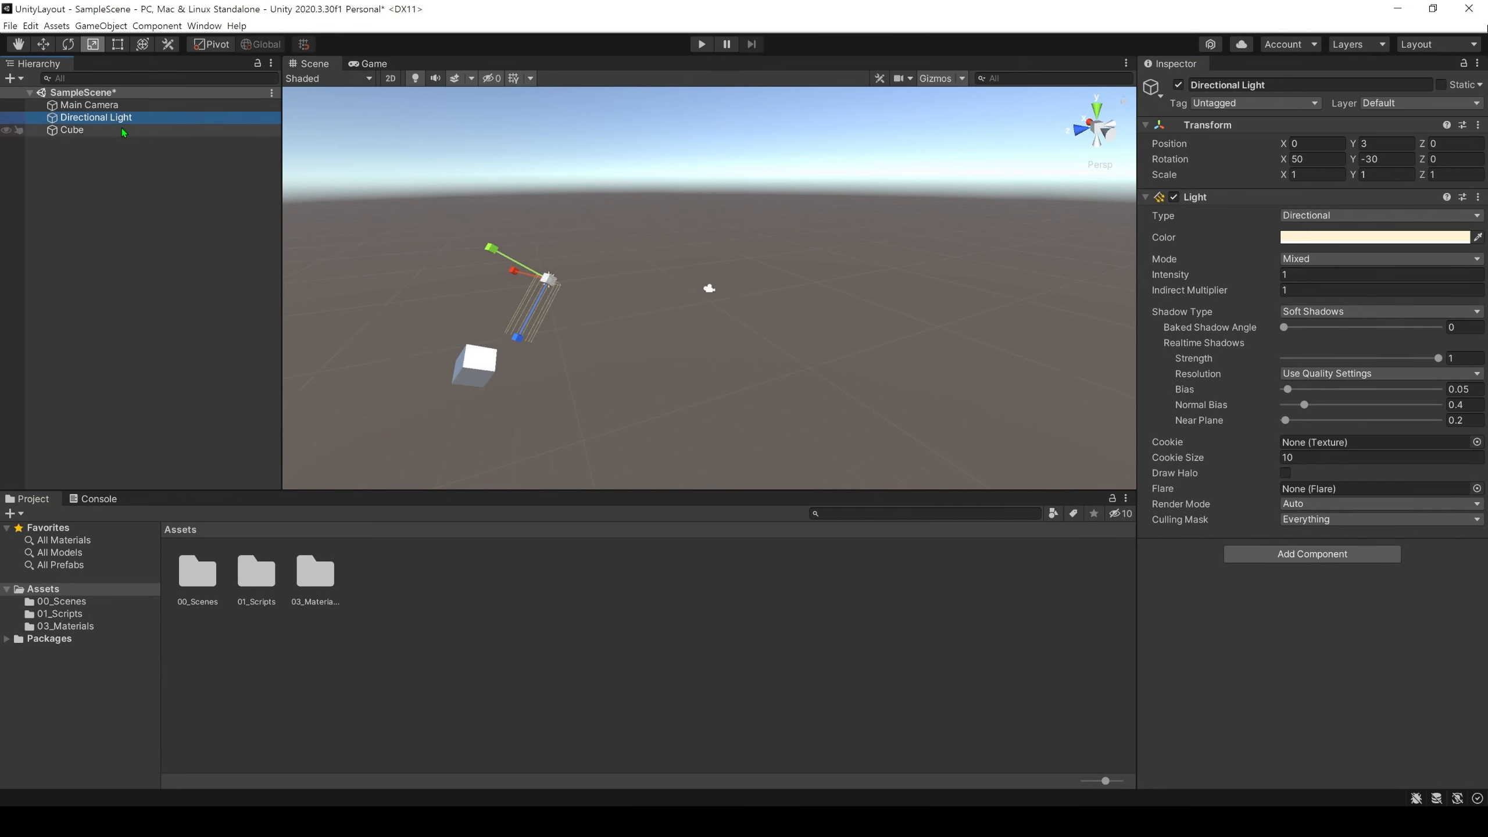
left_click(124, 131)
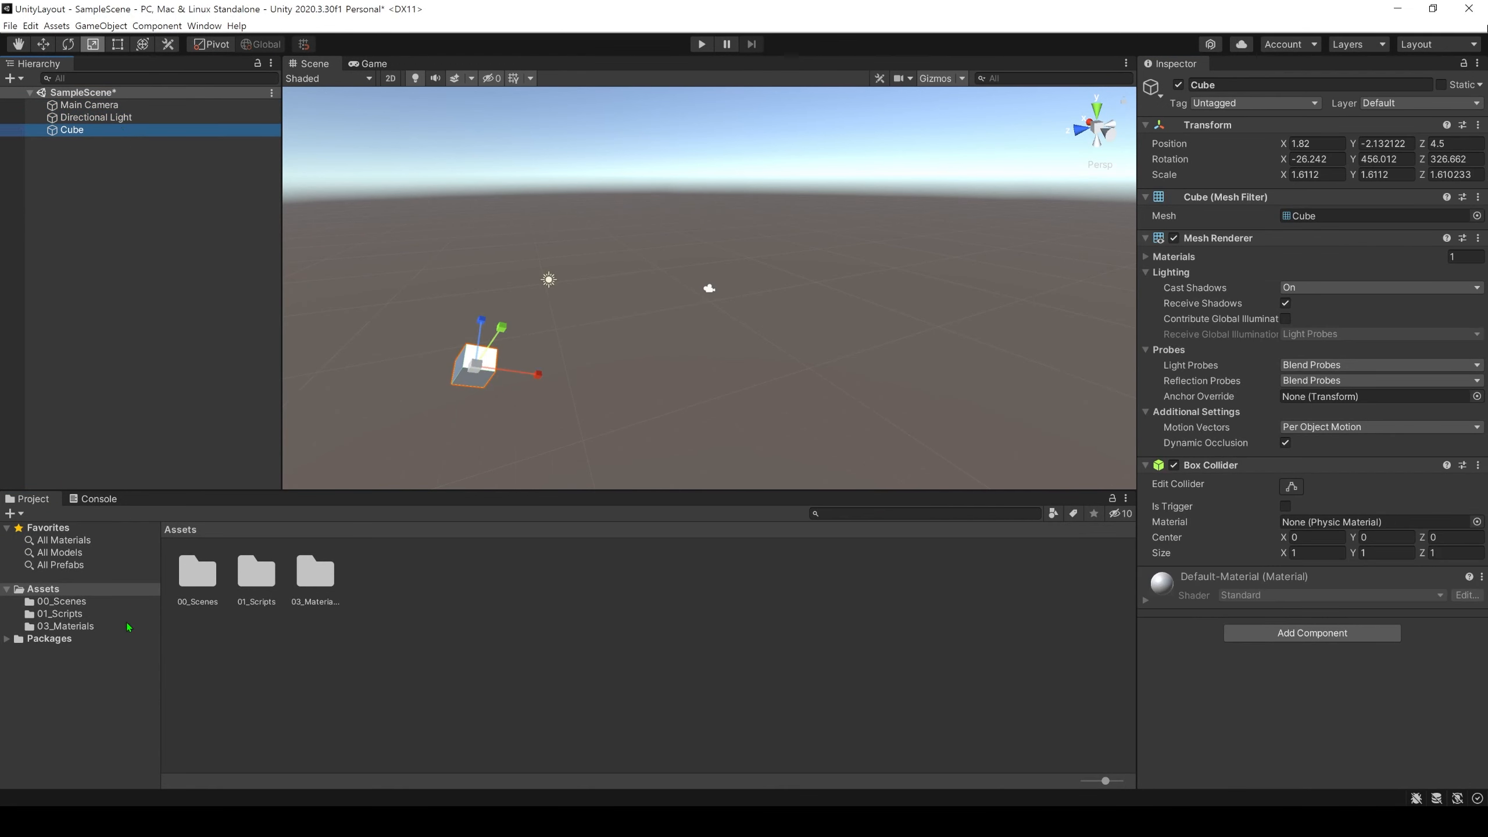
Step: Review the assets in the 00_Scenes, 01_Scripts and 03_Materials folders and examine the properties of the script and material
left_click(46, 601)
left_click(196, 570)
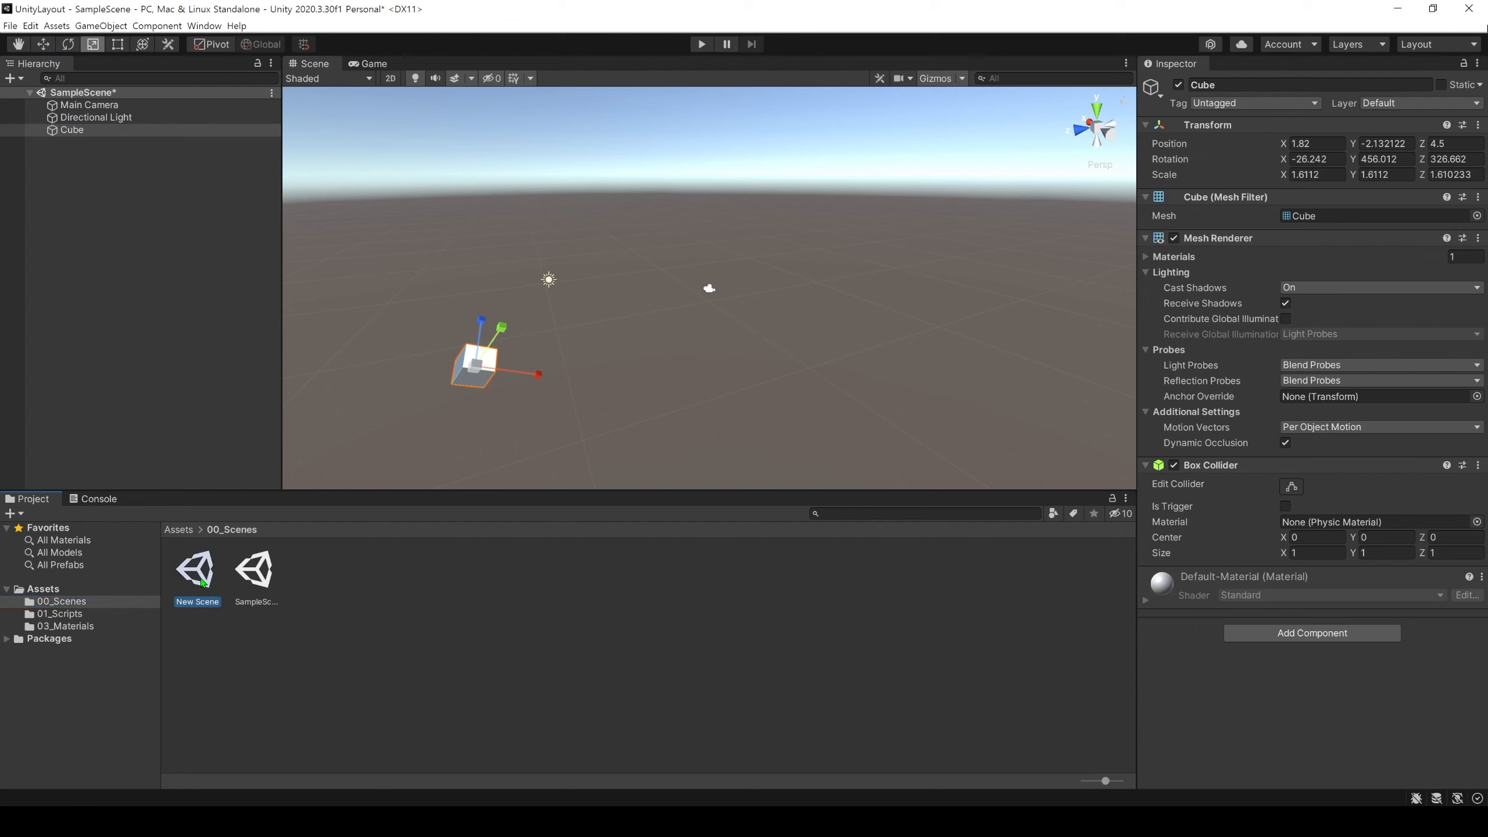
left_click(59, 614)
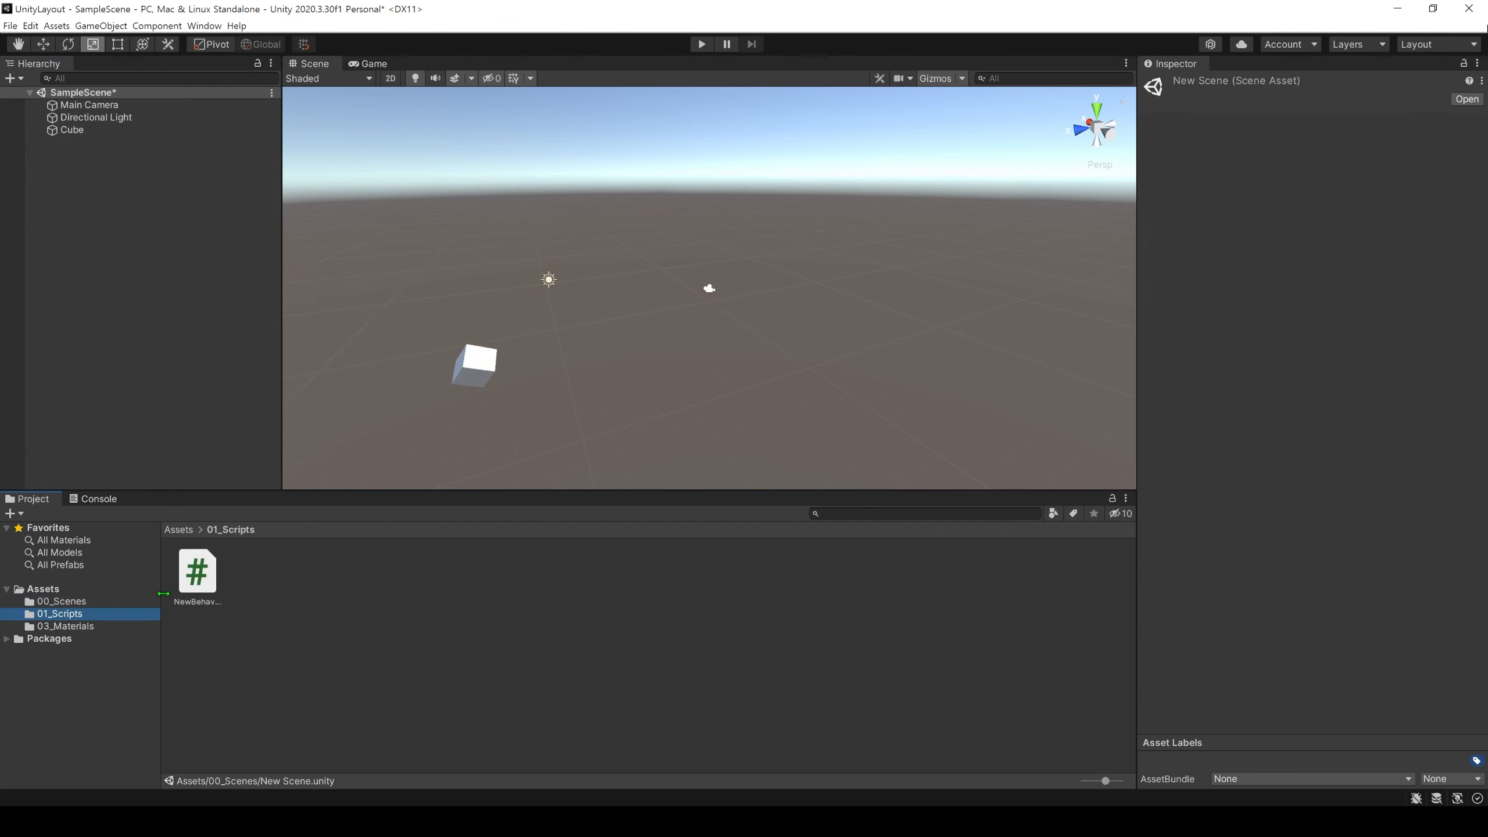
left_click(66, 624)
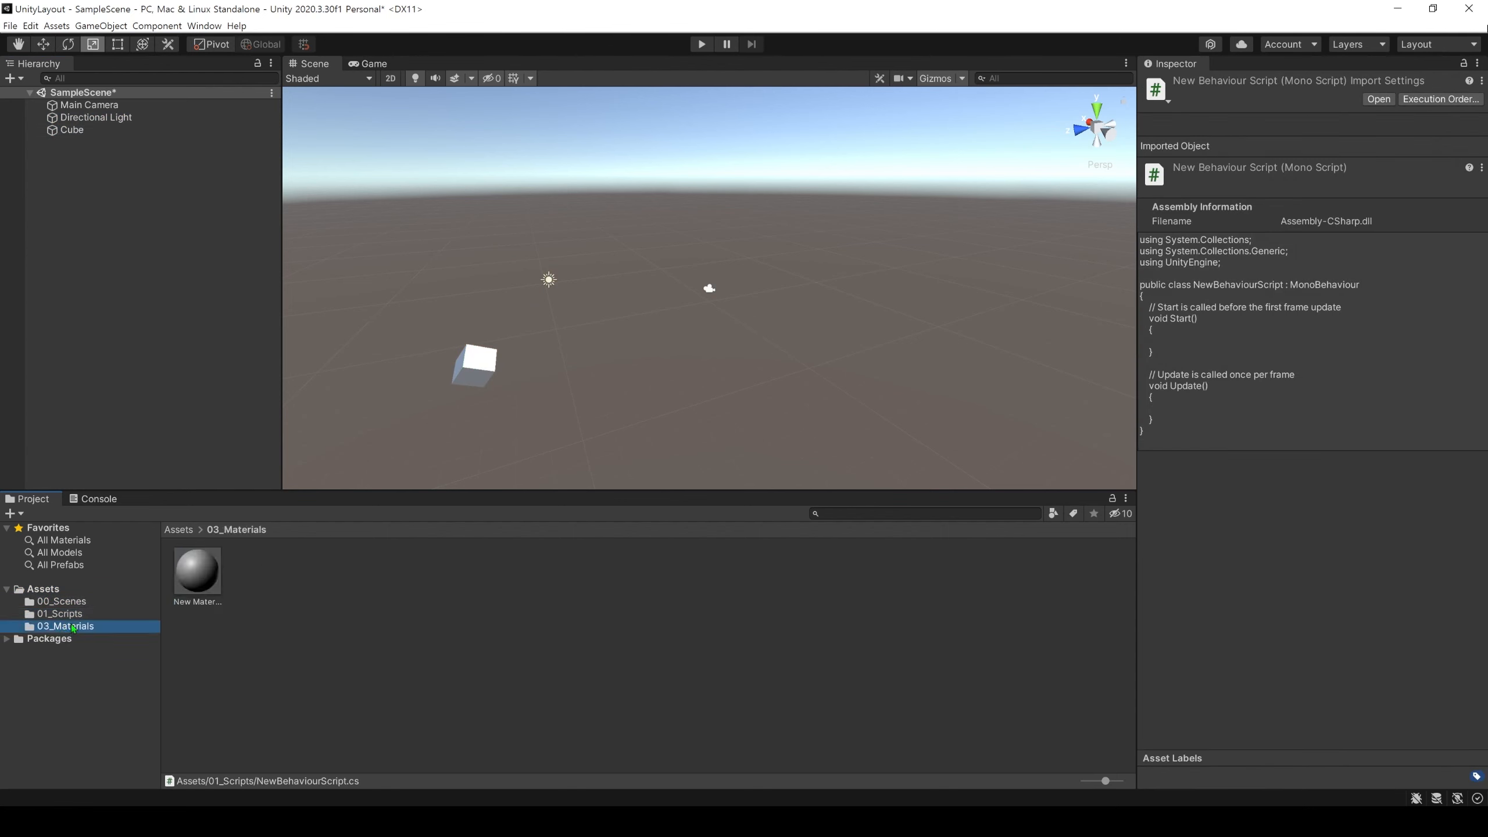
left_click(196, 578)
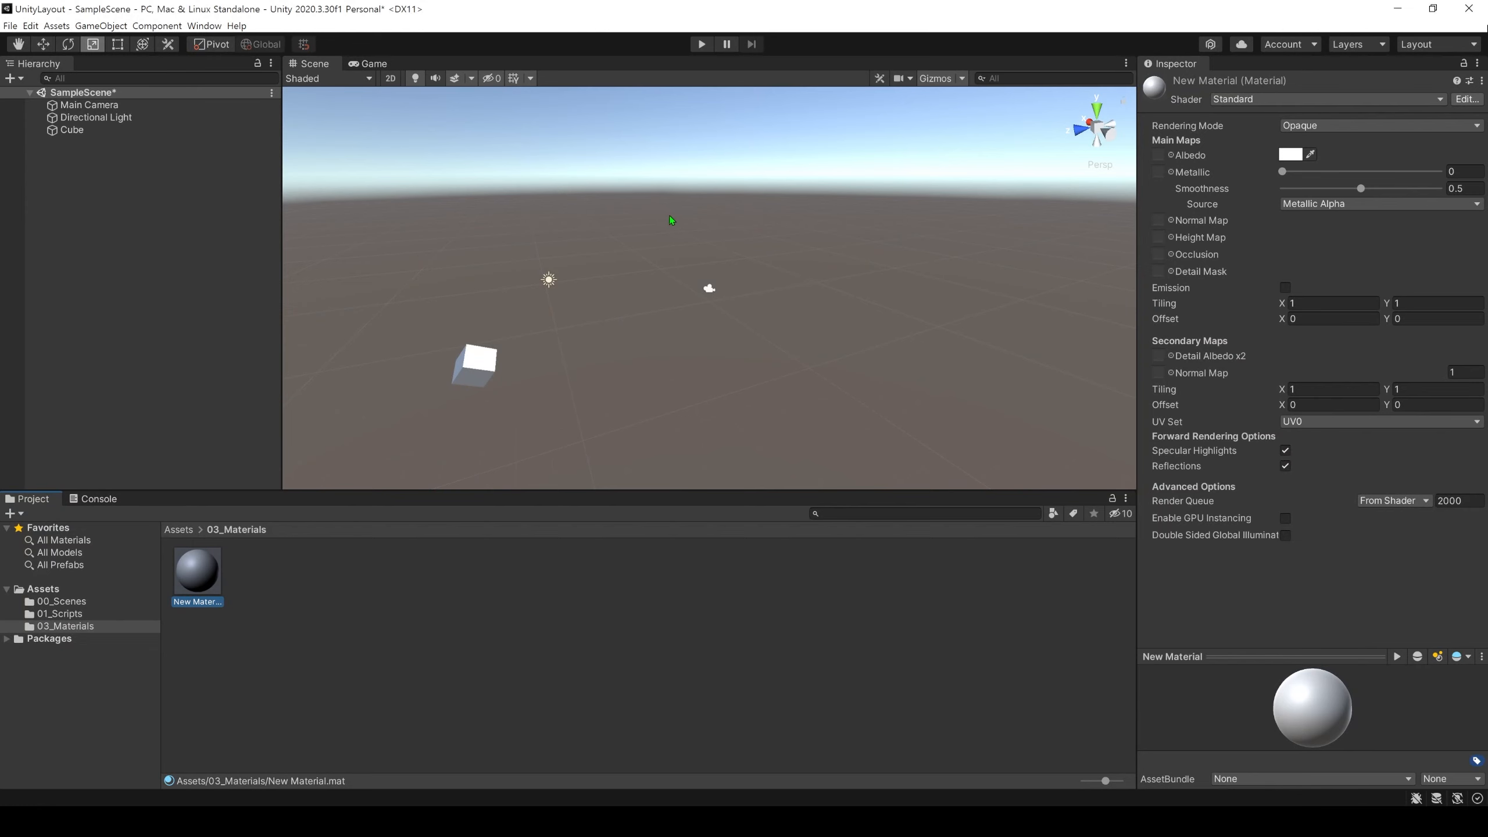
Step: Compare the Game view with the Main Camera's placement and preview in the Scene view
left_click(359, 65)
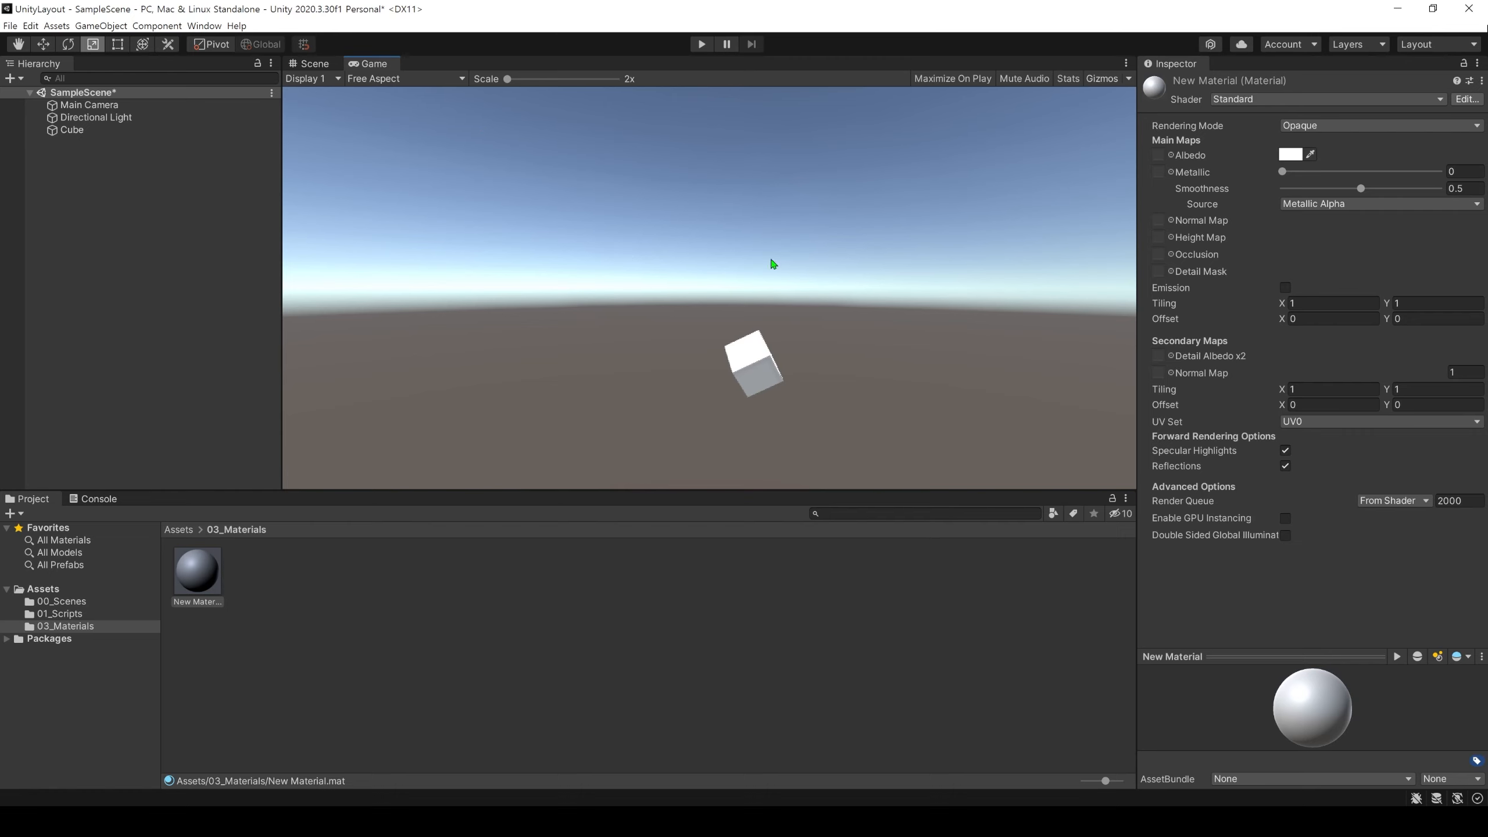
left_click(315, 64)
left_click(711, 287)
right_click_drag(773, 306, 914, 352)
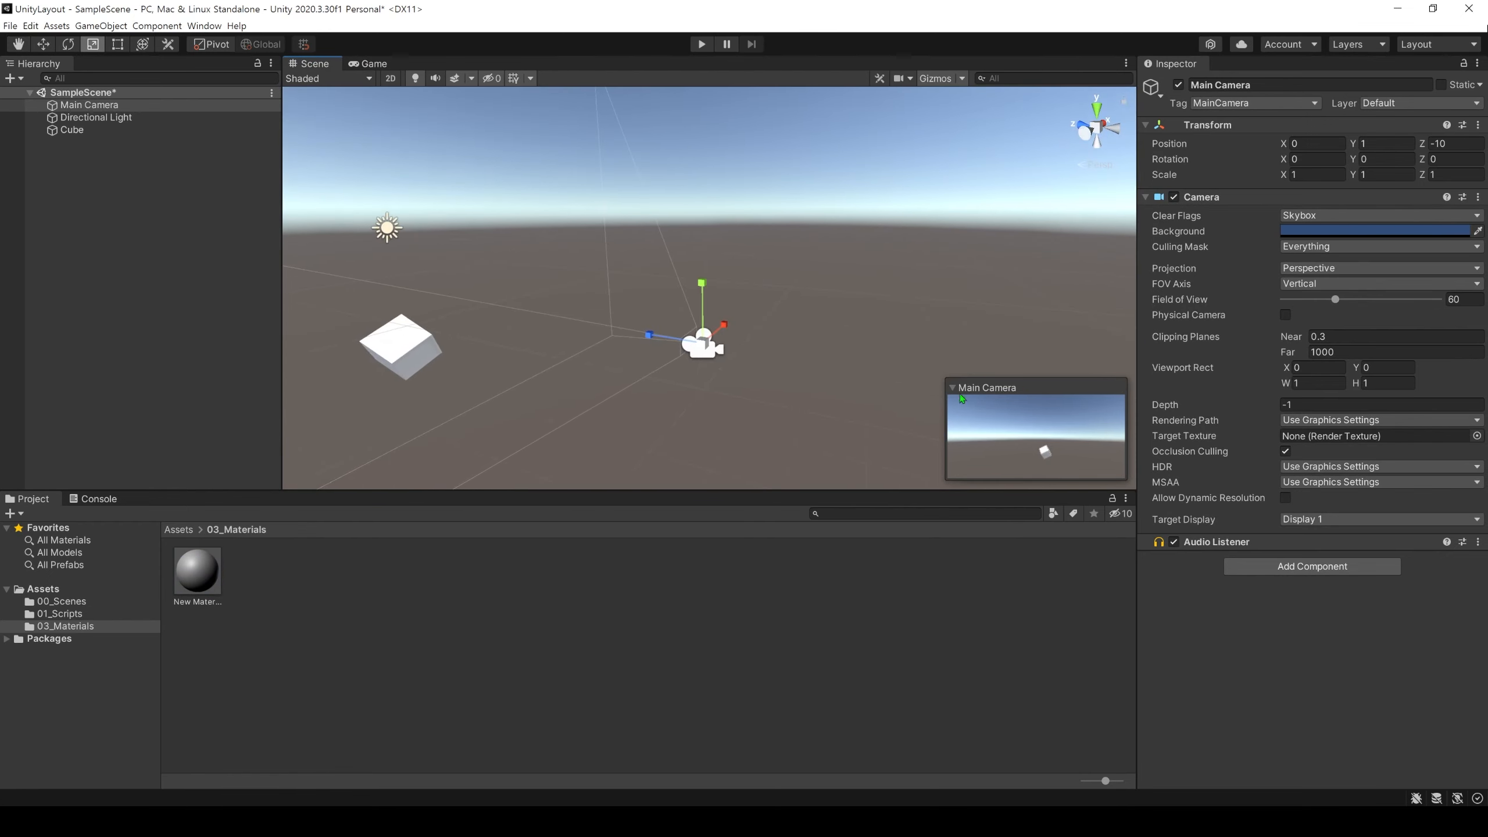
left_click(366, 67)
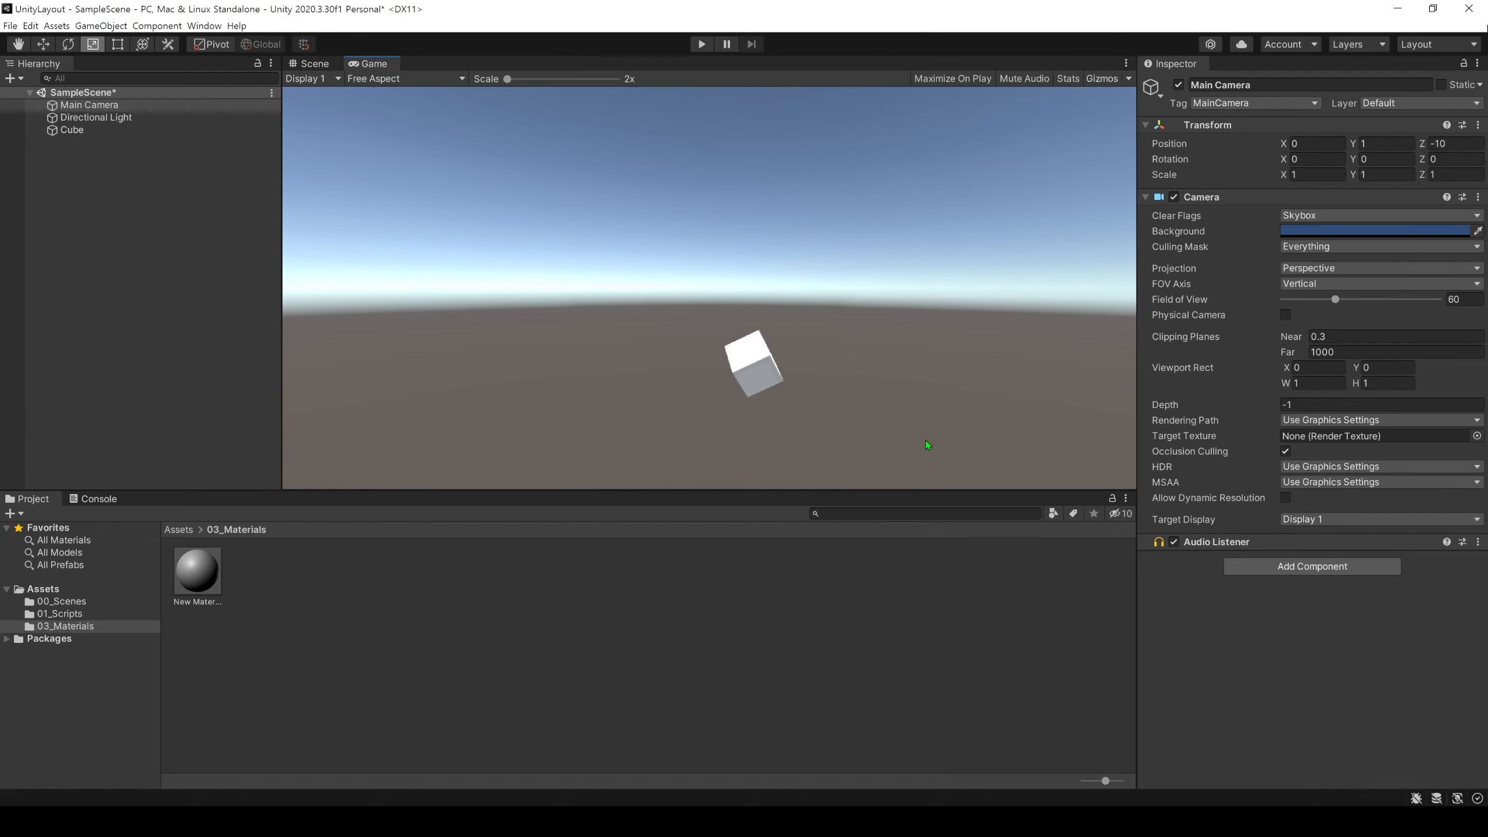
left_click(322, 62)
left_click(371, 63)
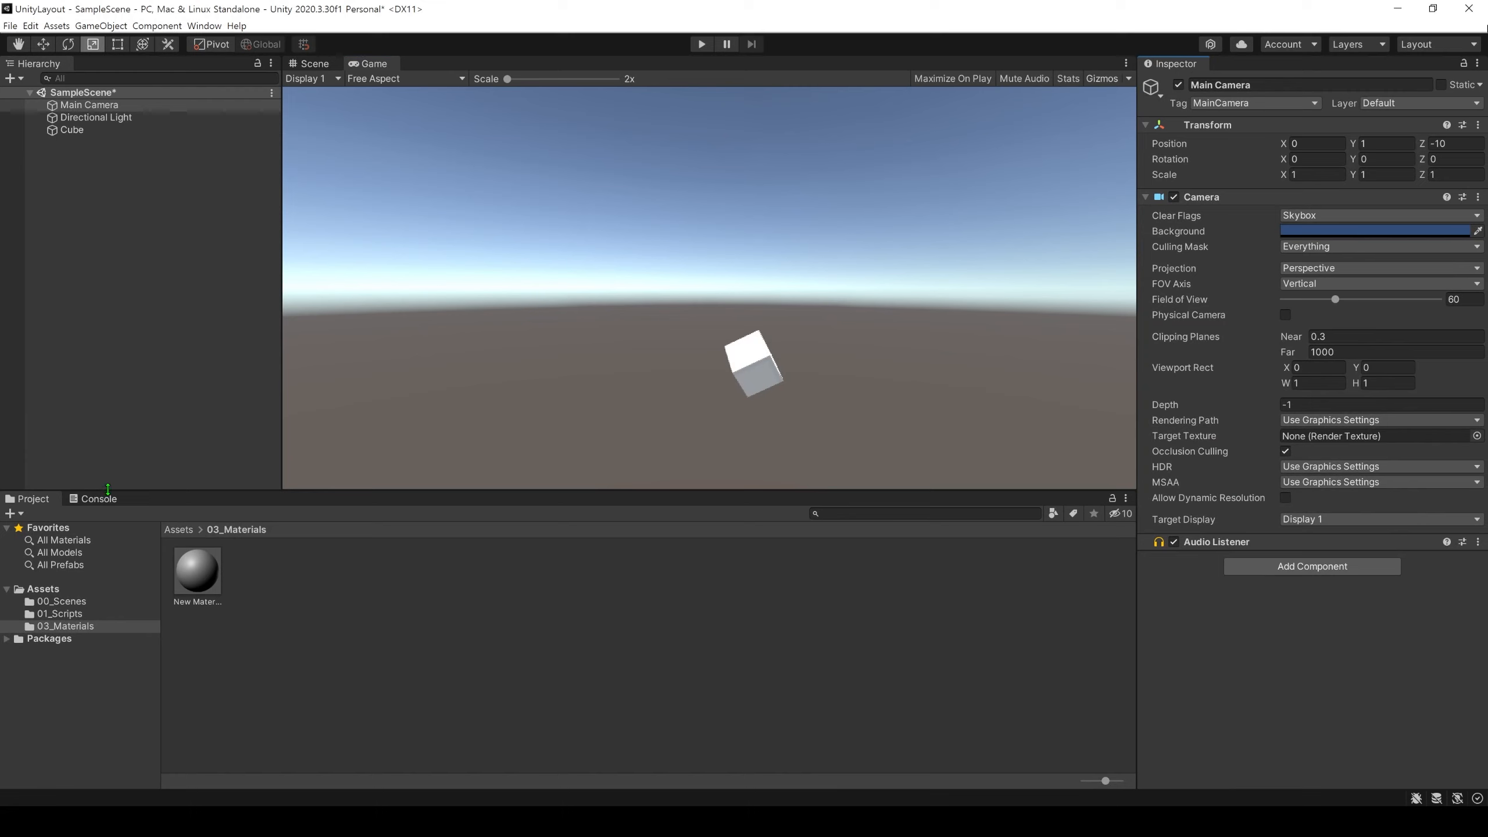
Step: Show the Console and look through the additional editor windows available under categories such as Animation, Sequencing and Analysis
left_click(119, 501)
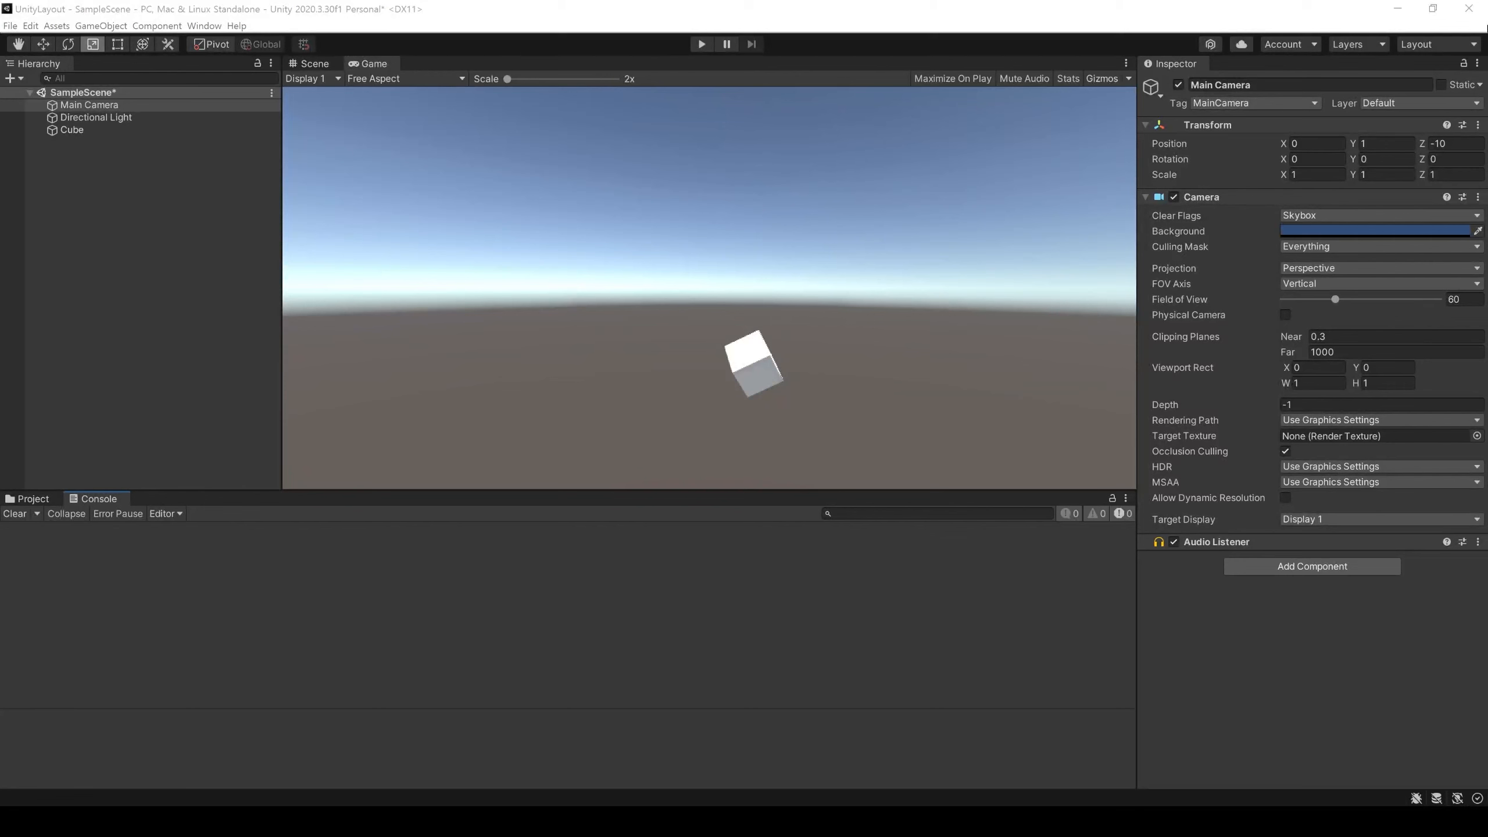
left_click(203, 25)
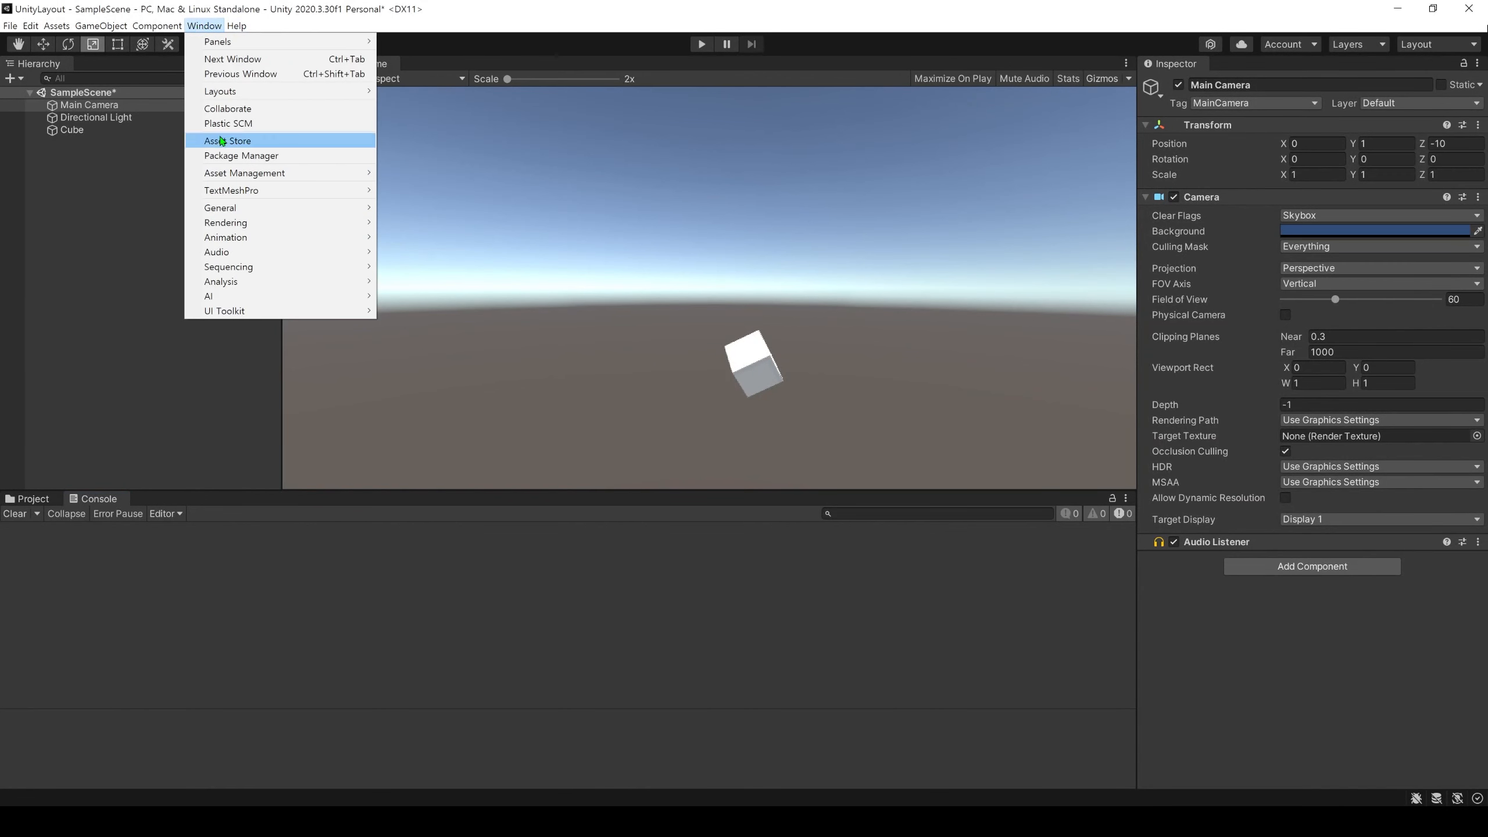
mouse_move(325, 214)
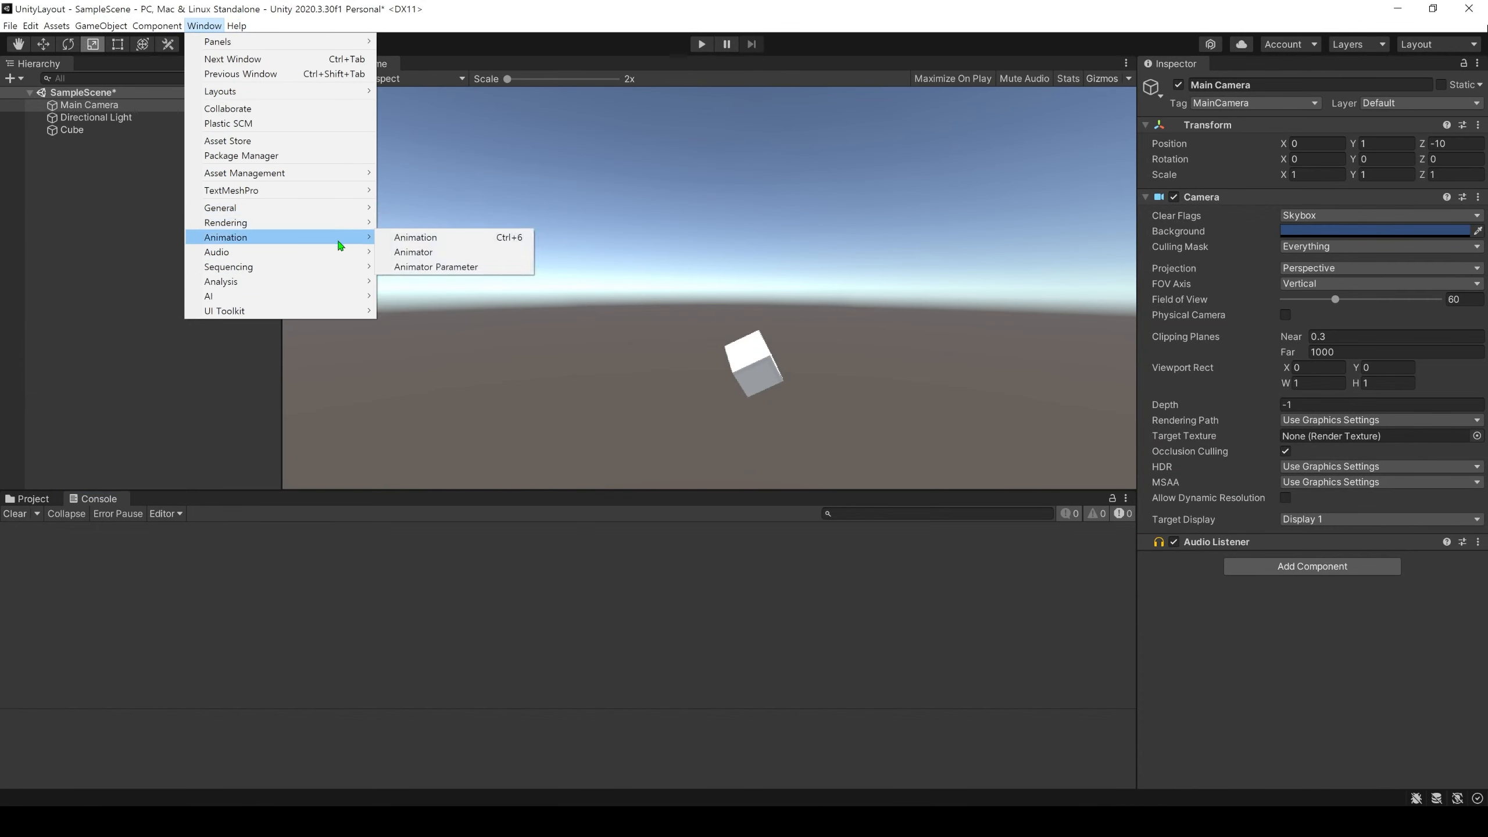
mouse_move(342, 269)
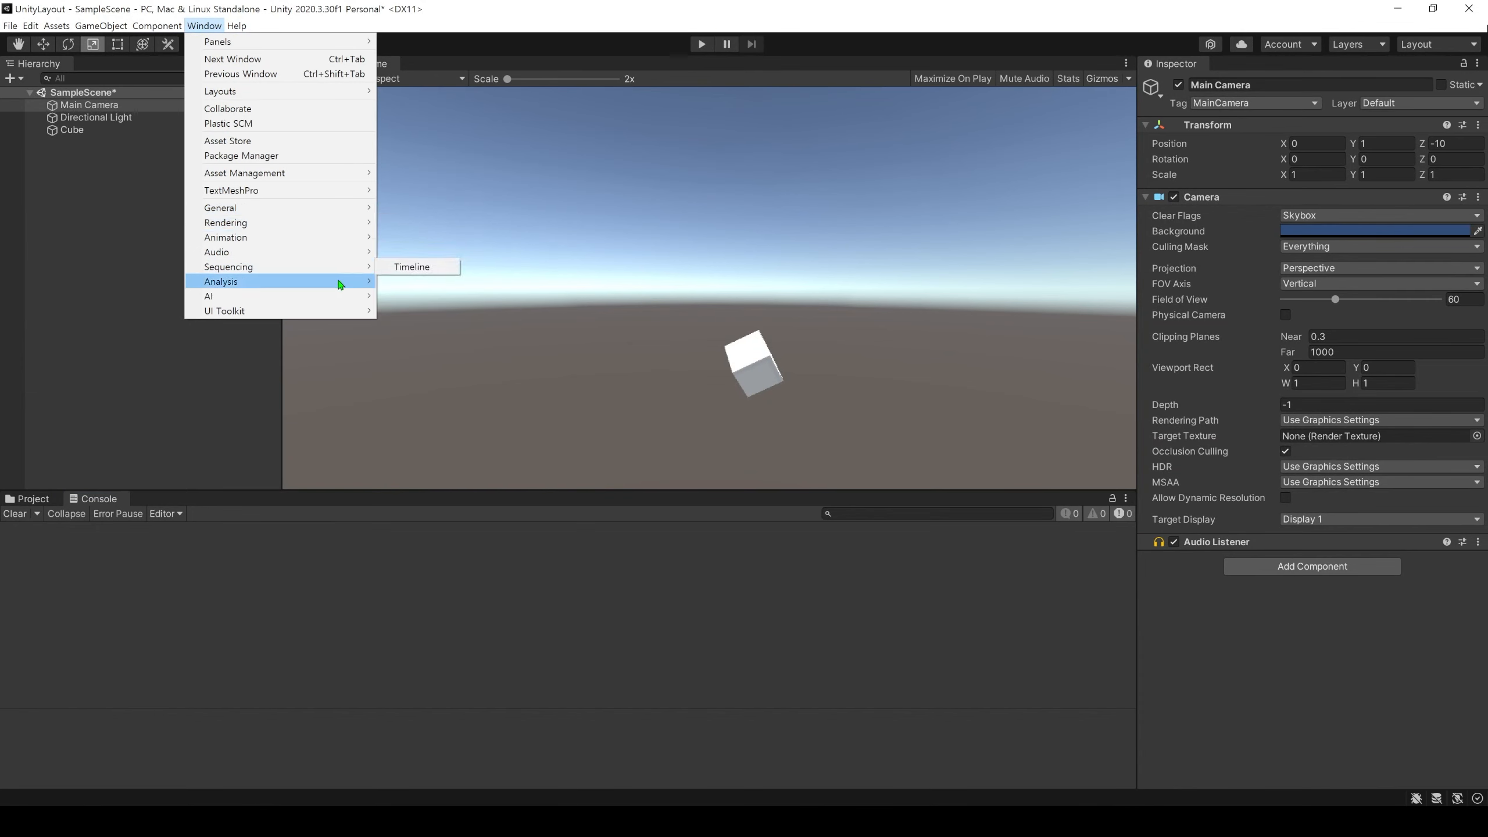
left_click(425, 336)
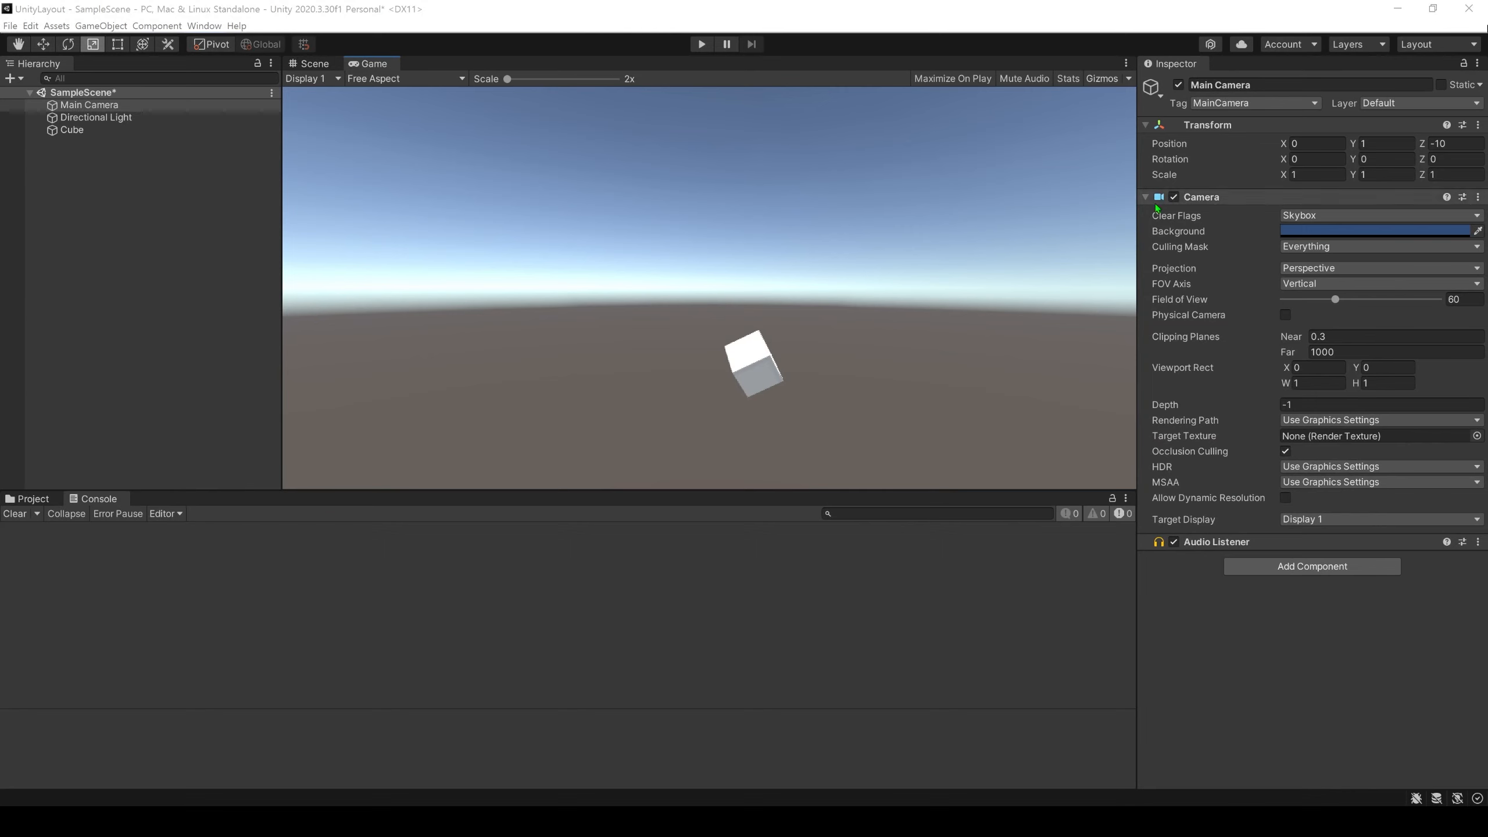
Step: Dock the Hierarchy between the Game view and the Inspector, and dock the Project window beneath the Hierarchy
left_click_drag(50, 61, 848, 298)
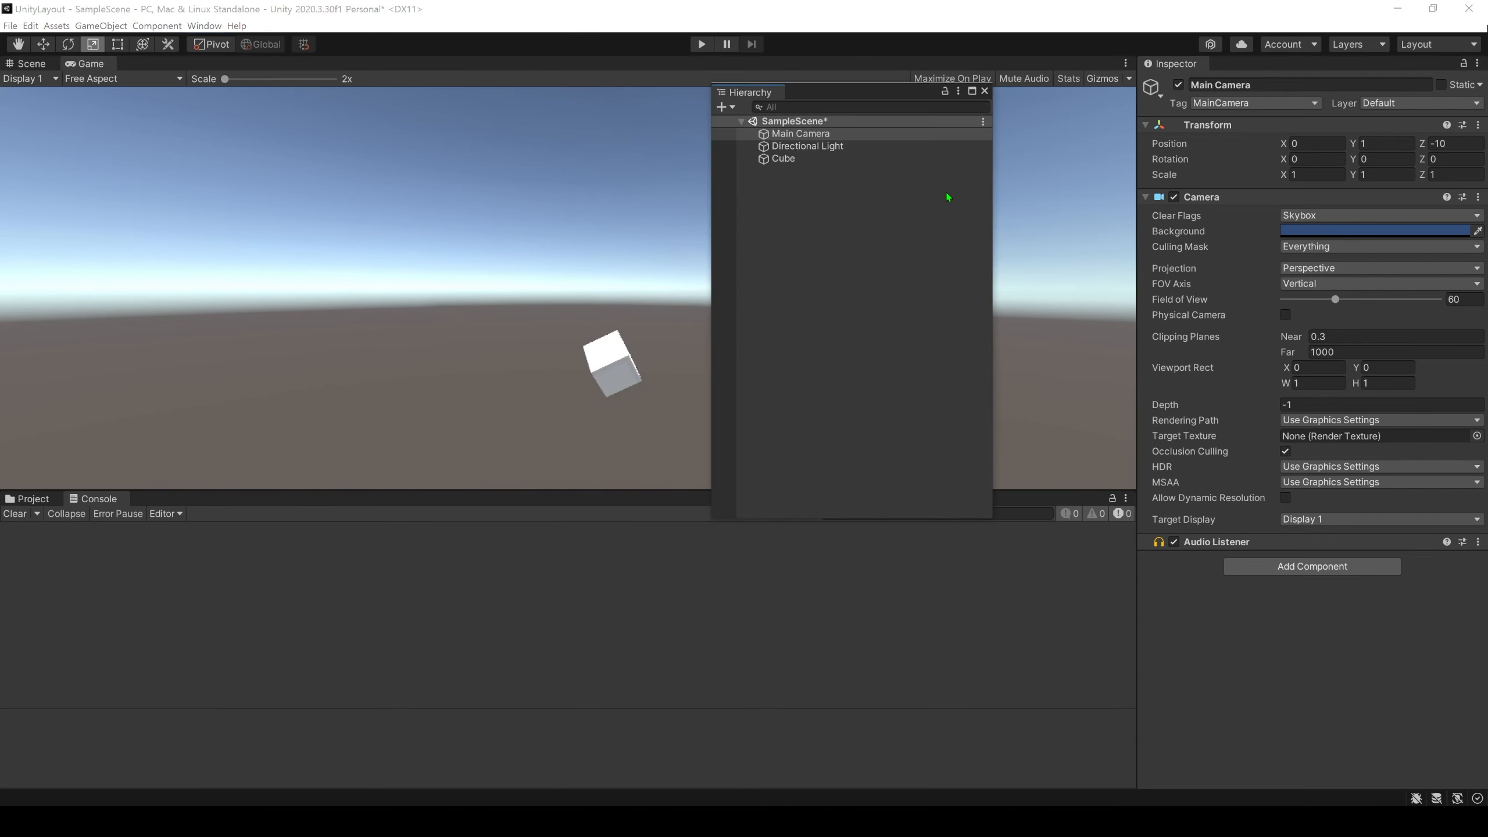
left_click_drag(747, 94, 1102, 322)
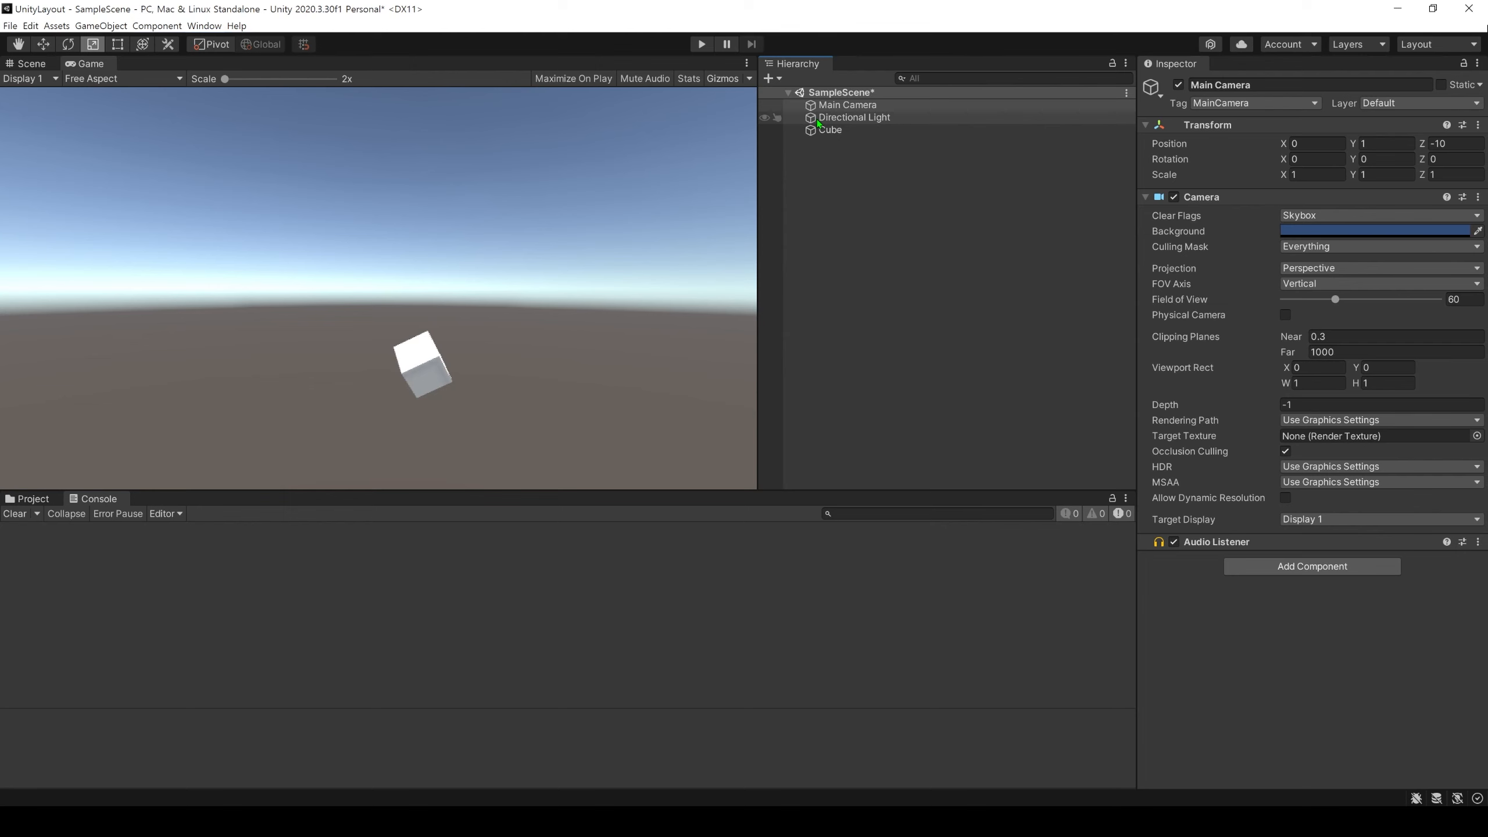
left_click_drag(33, 498, 847, 333)
left_click_drag(13, 500, 239, 432)
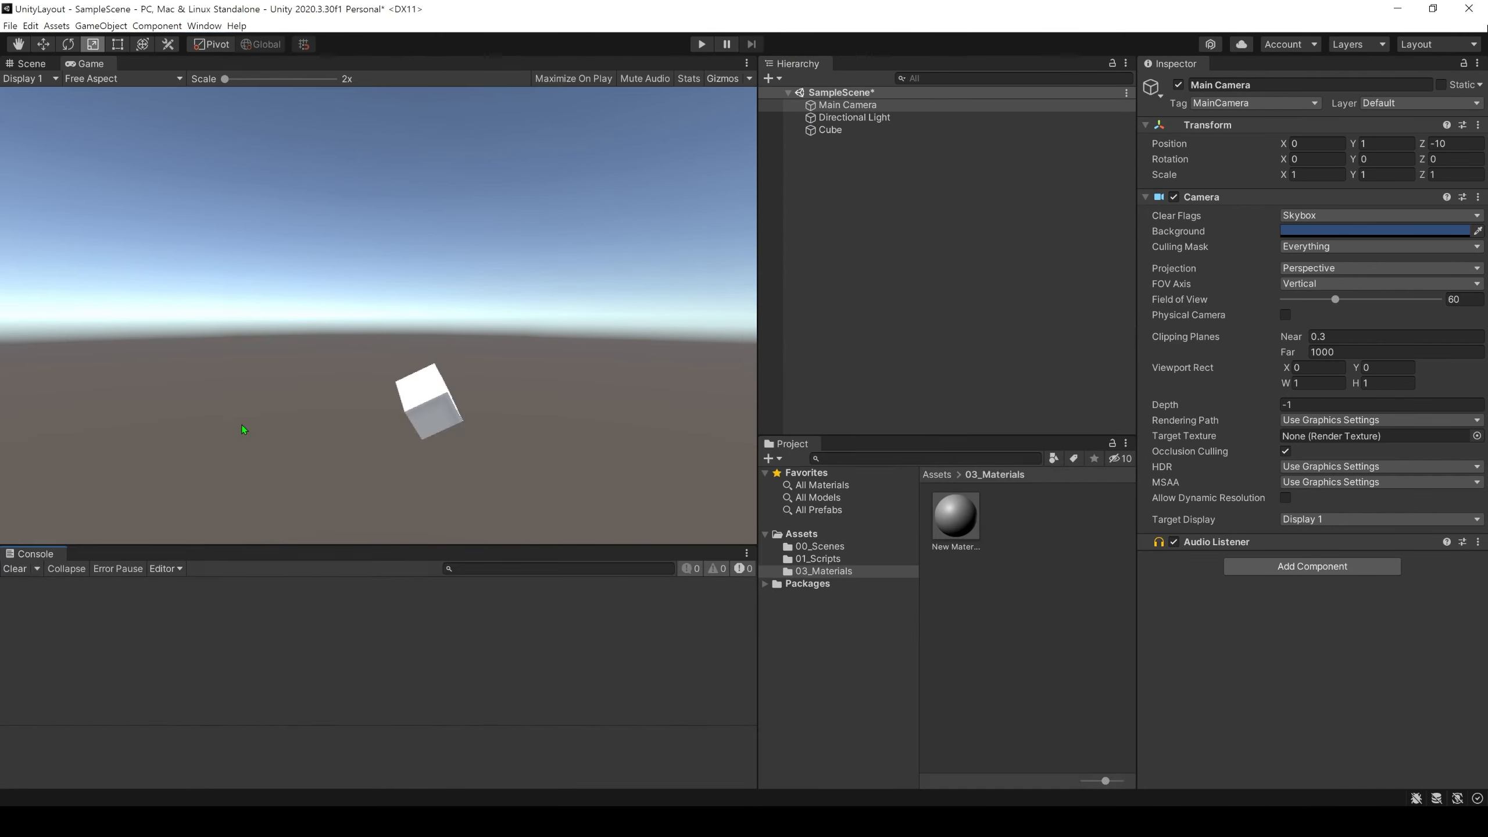
Step: Switch the Project window to a one-column layout and narrow both the Hierarchy/Project column and the Inspector
left_click(1125, 443)
left_click(1151, 453)
left_click_drag(758, 328, 935, 329)
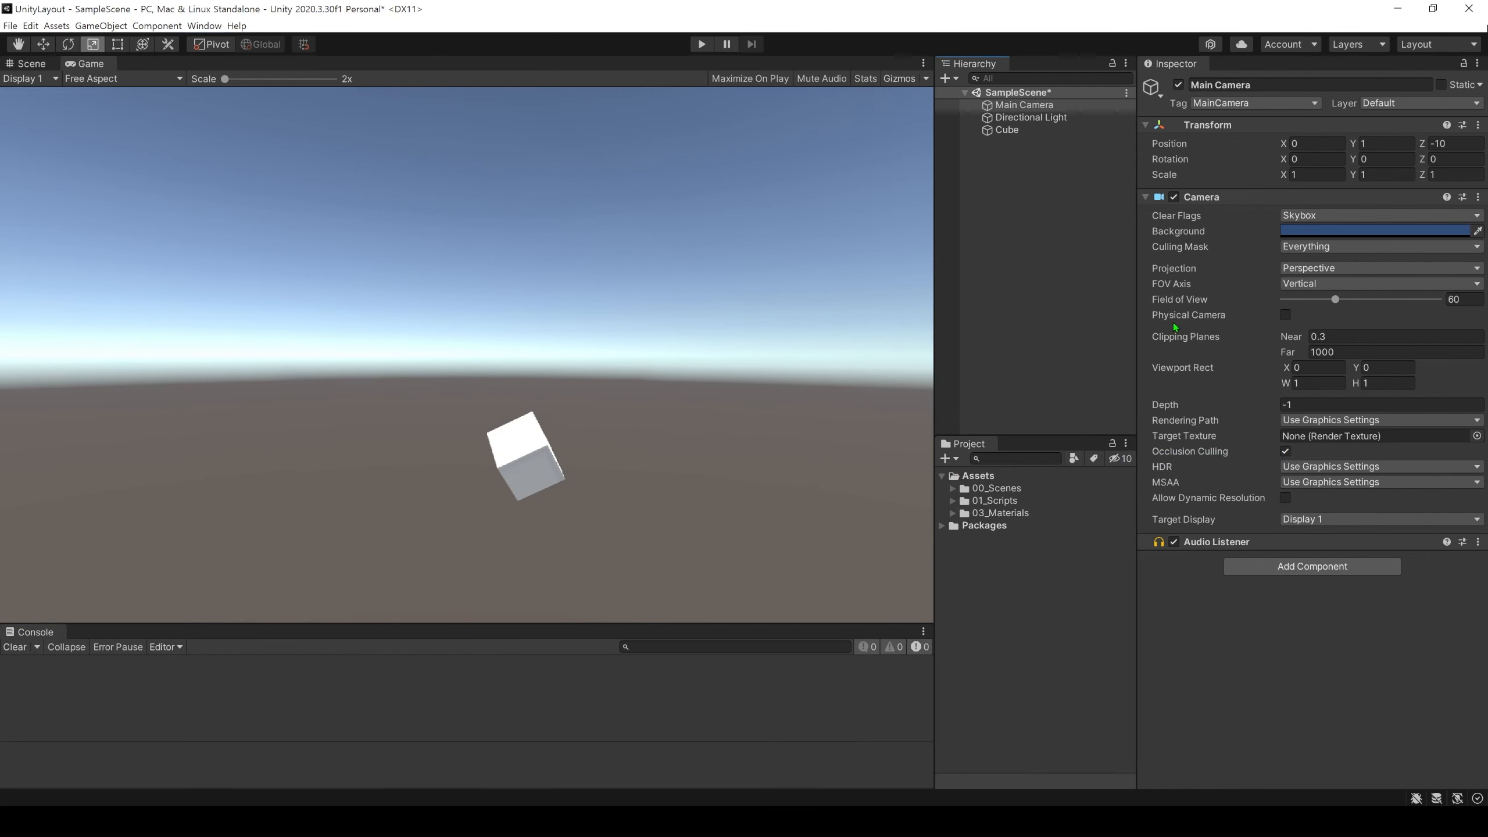
left_click_drag(1137, 326, 1205, 326)
Step: Dock the Scene view beside the Game view, then fine-tune the column widths and the Console's height
left_click_drag(30, 64, 175, 334)
left_click_drag(328, 262, 469, 305)
left_click_drag(693, 625, 715, 633)
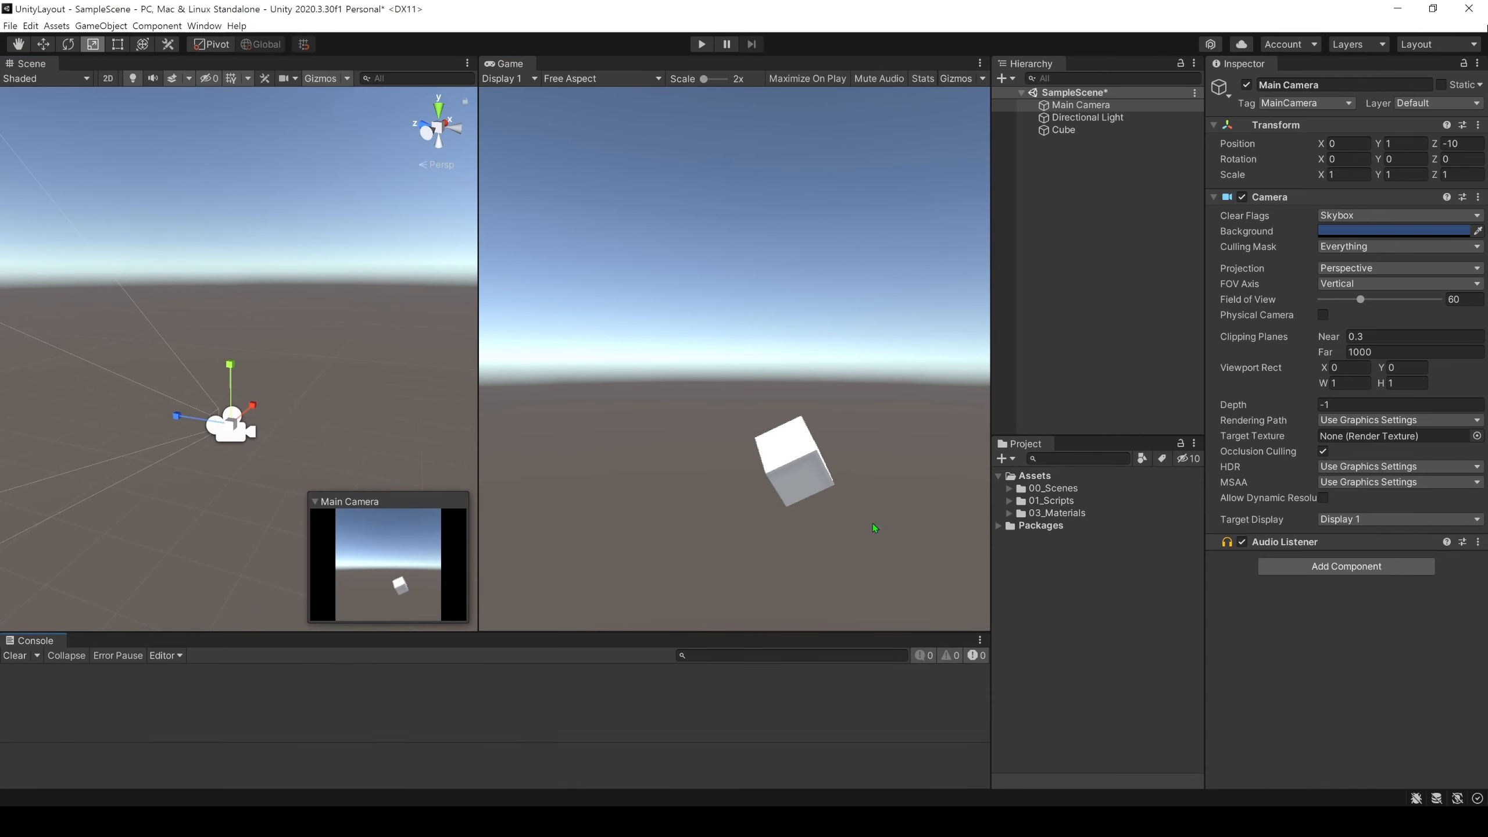
left_click_drag(990, 384, 979, 381)
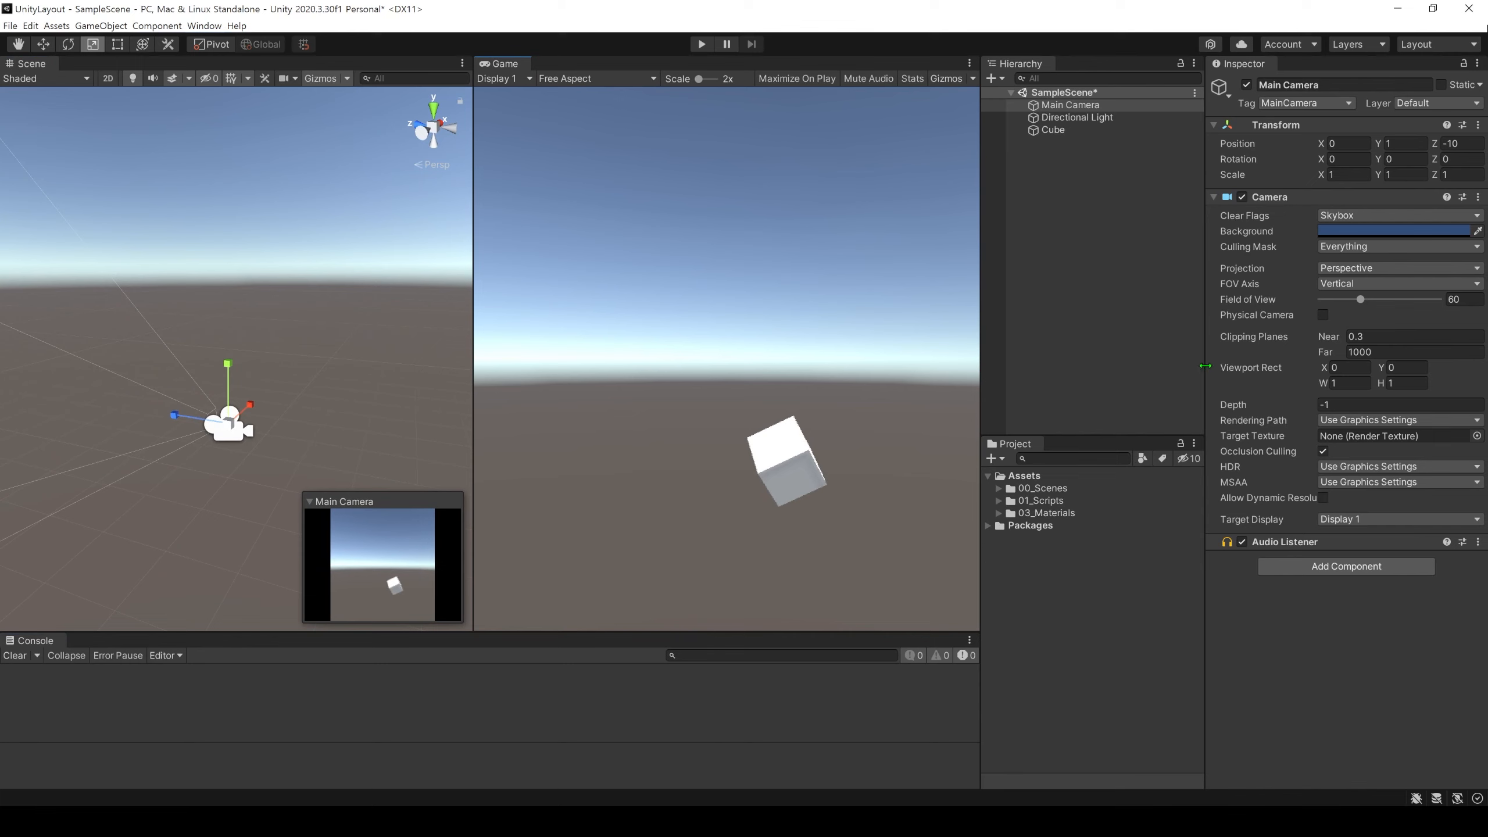
left_click_drag(1204, 368, 1195, 369)
left_click_drag(973, 411, 962, 411)
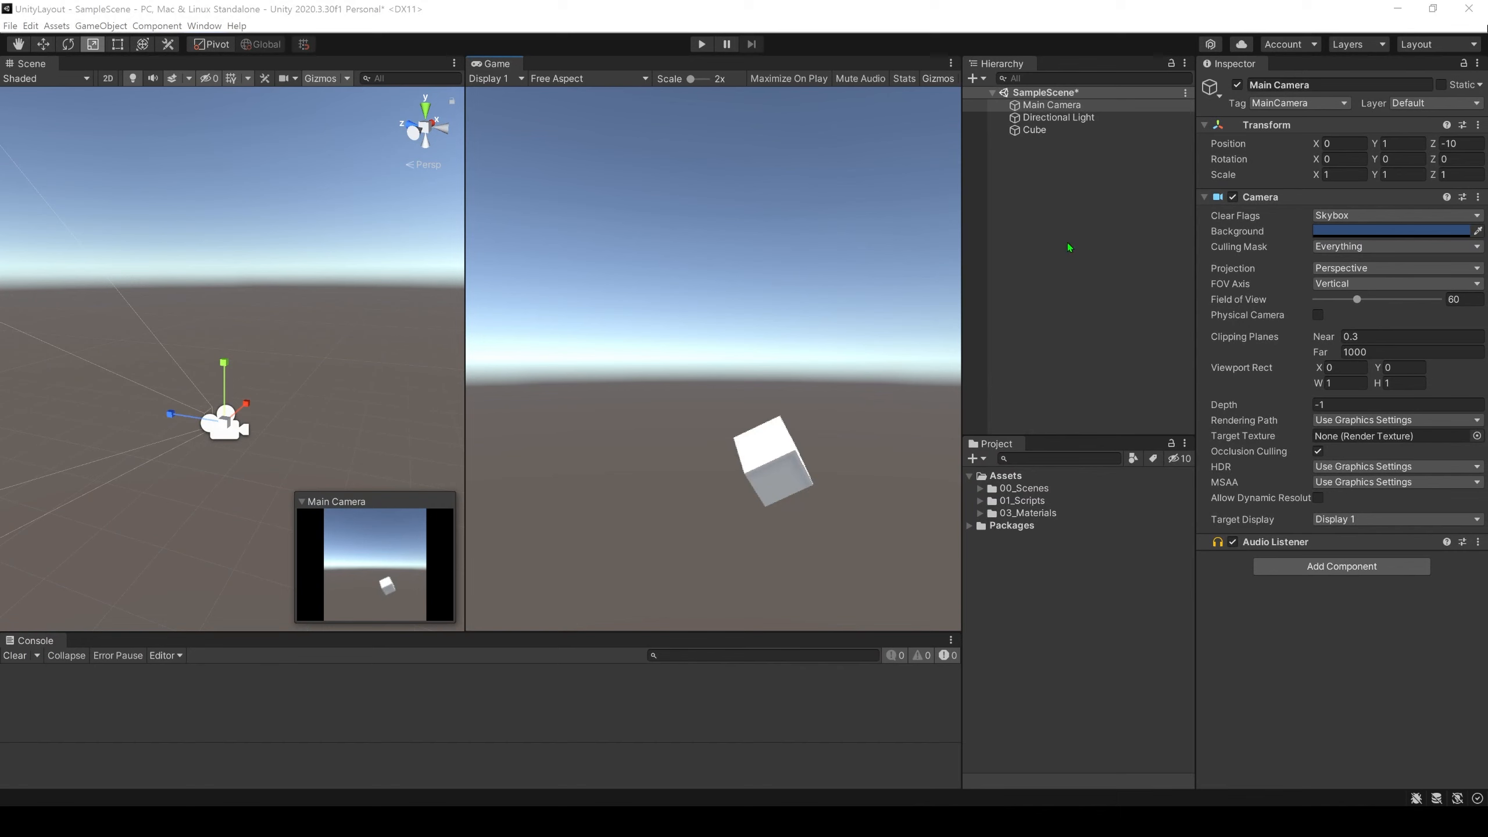
Step: Save the current window arrangement as a new layout named Countdown
left_click(1438, 46)
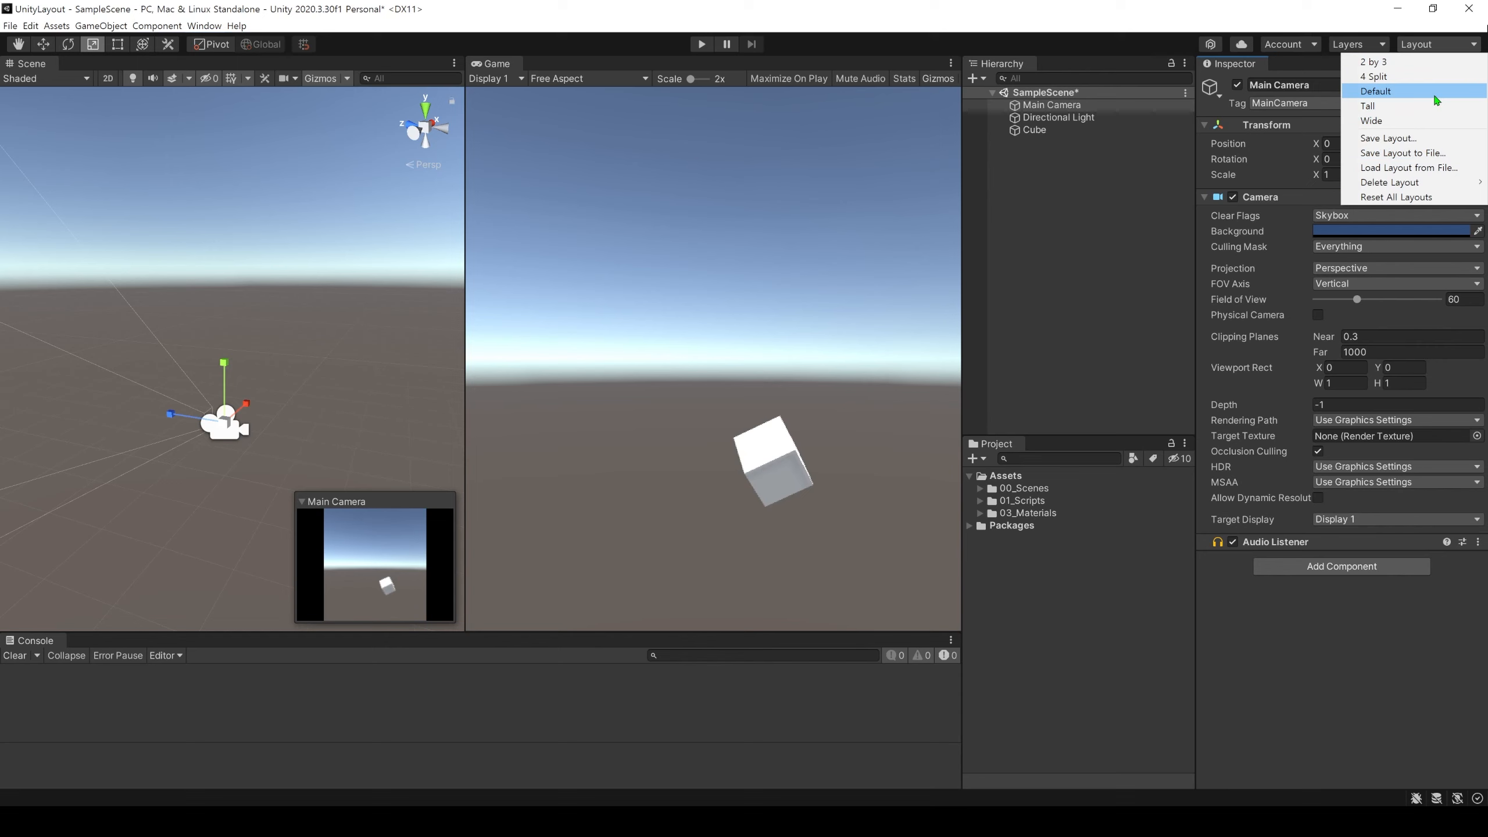
left_click(1448, 139)
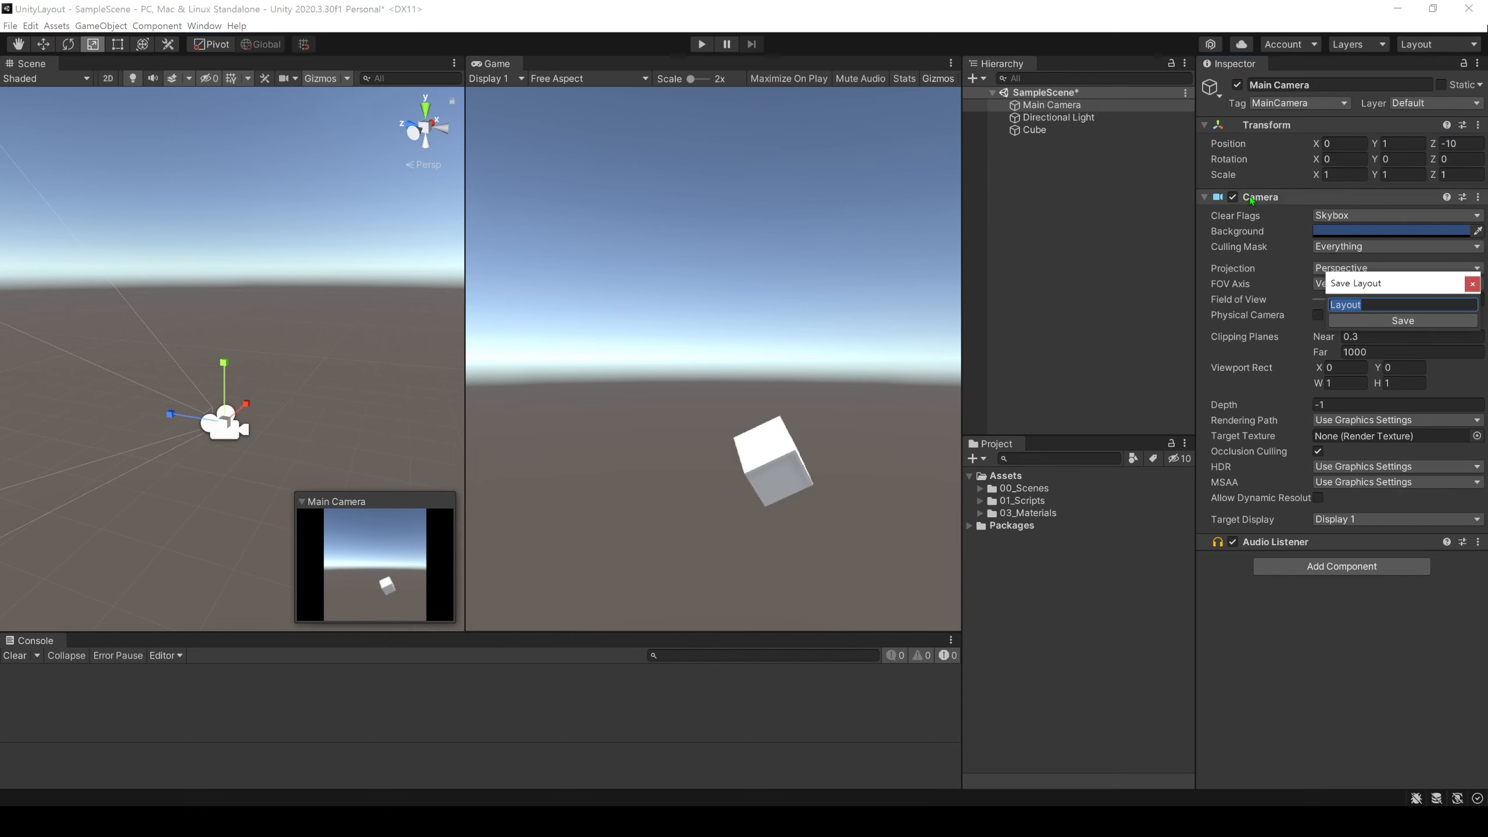
left_click_drag(1391, 284, 709, 337)
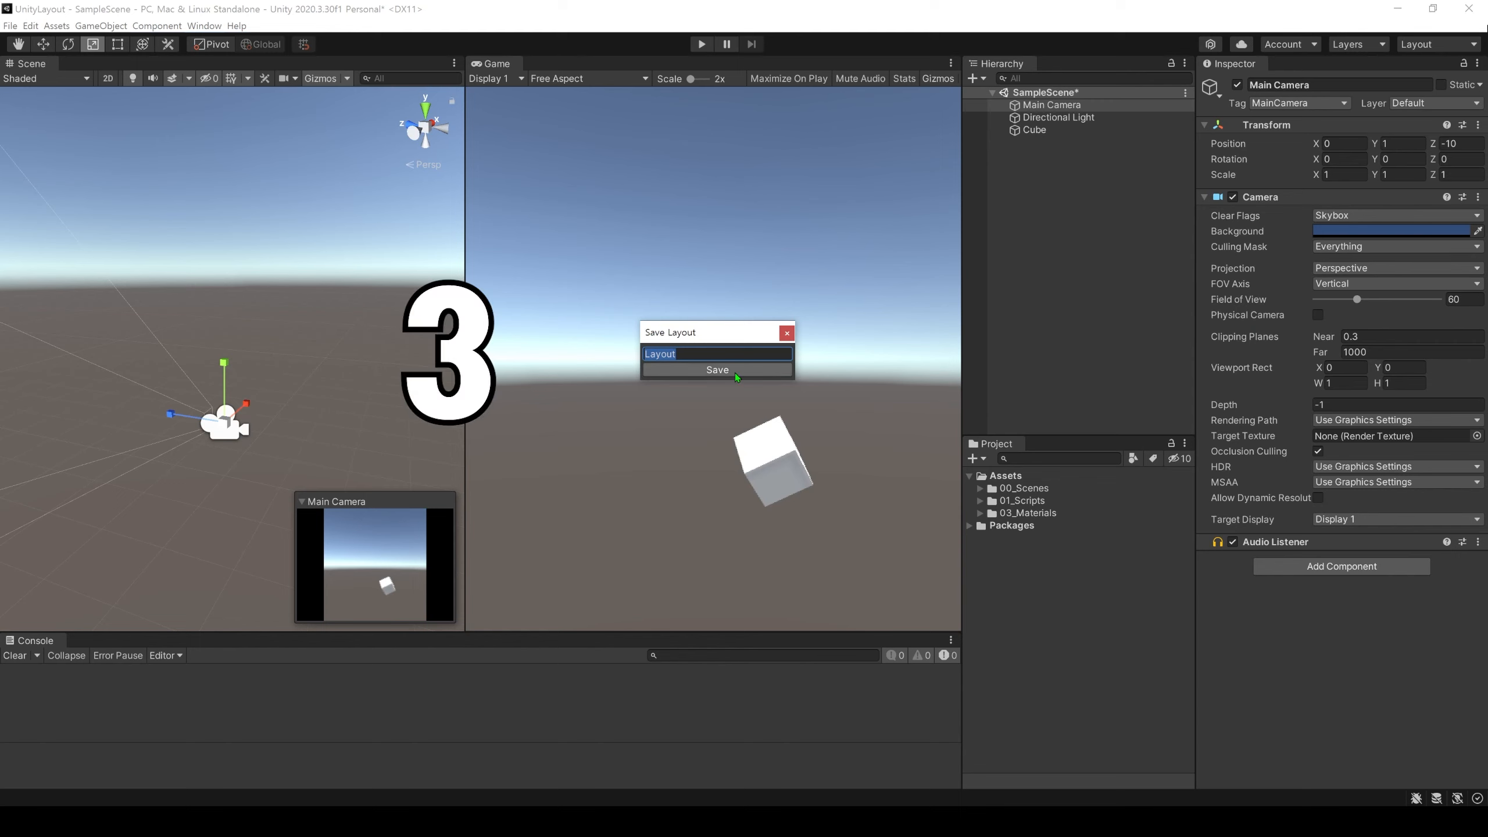
type("Countdown")
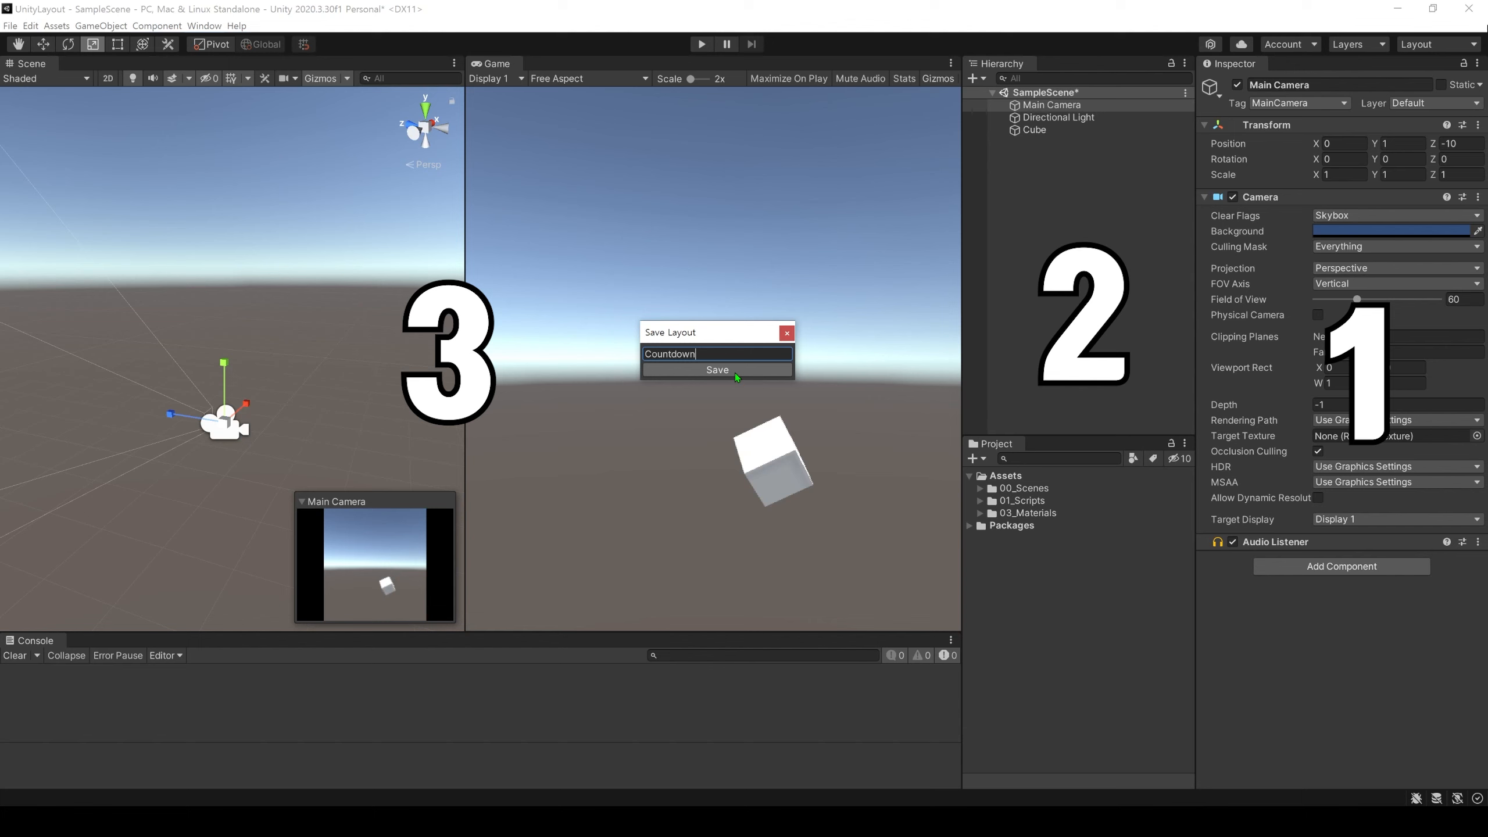
left_click(735, 372)
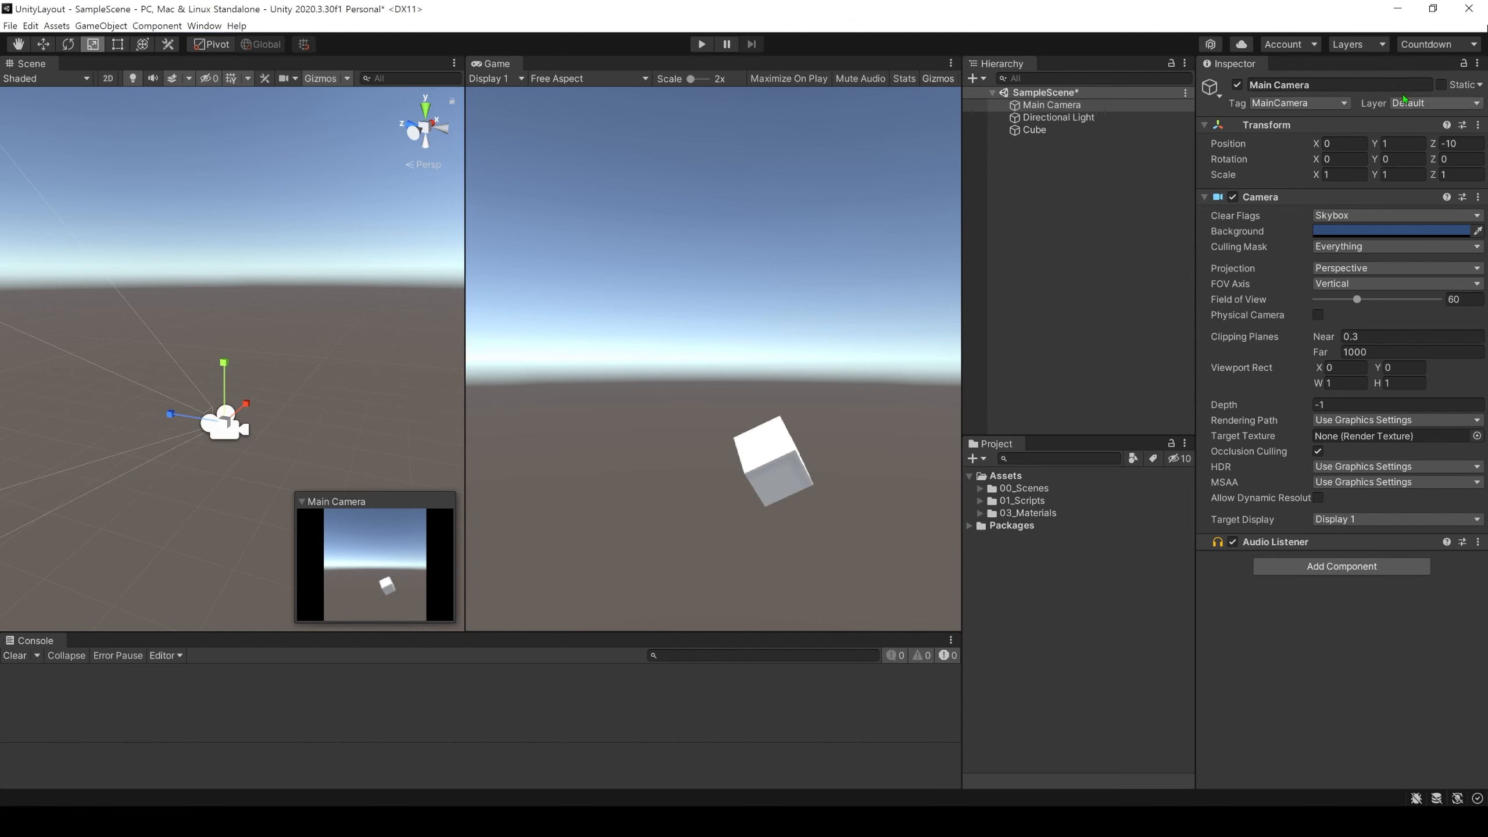
Step: Test the saved layout by switching the editor to the Default layout and back to Countdown
left_click(1447, 47)
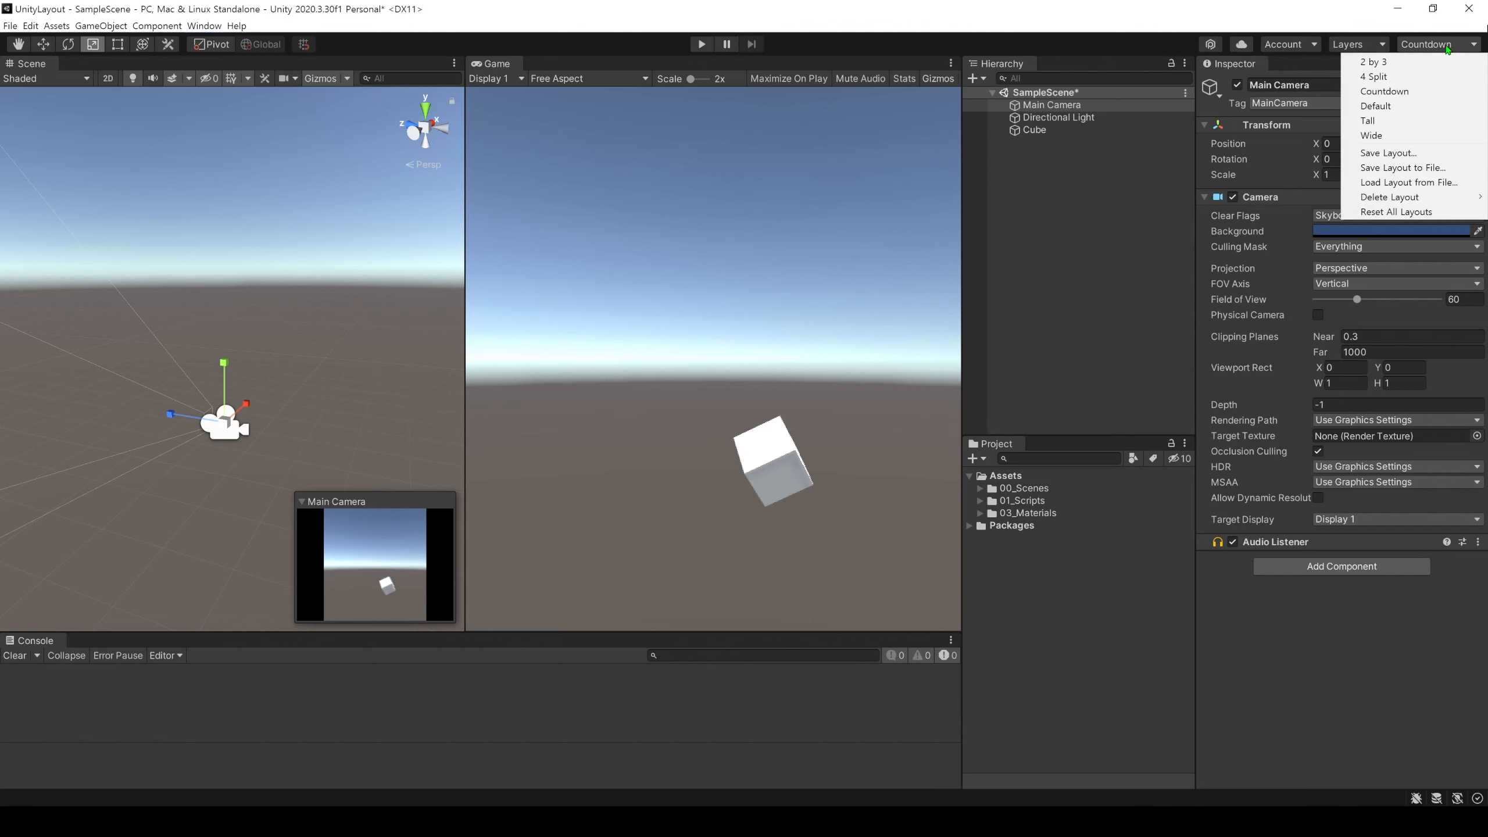
left_click(1429, 92)
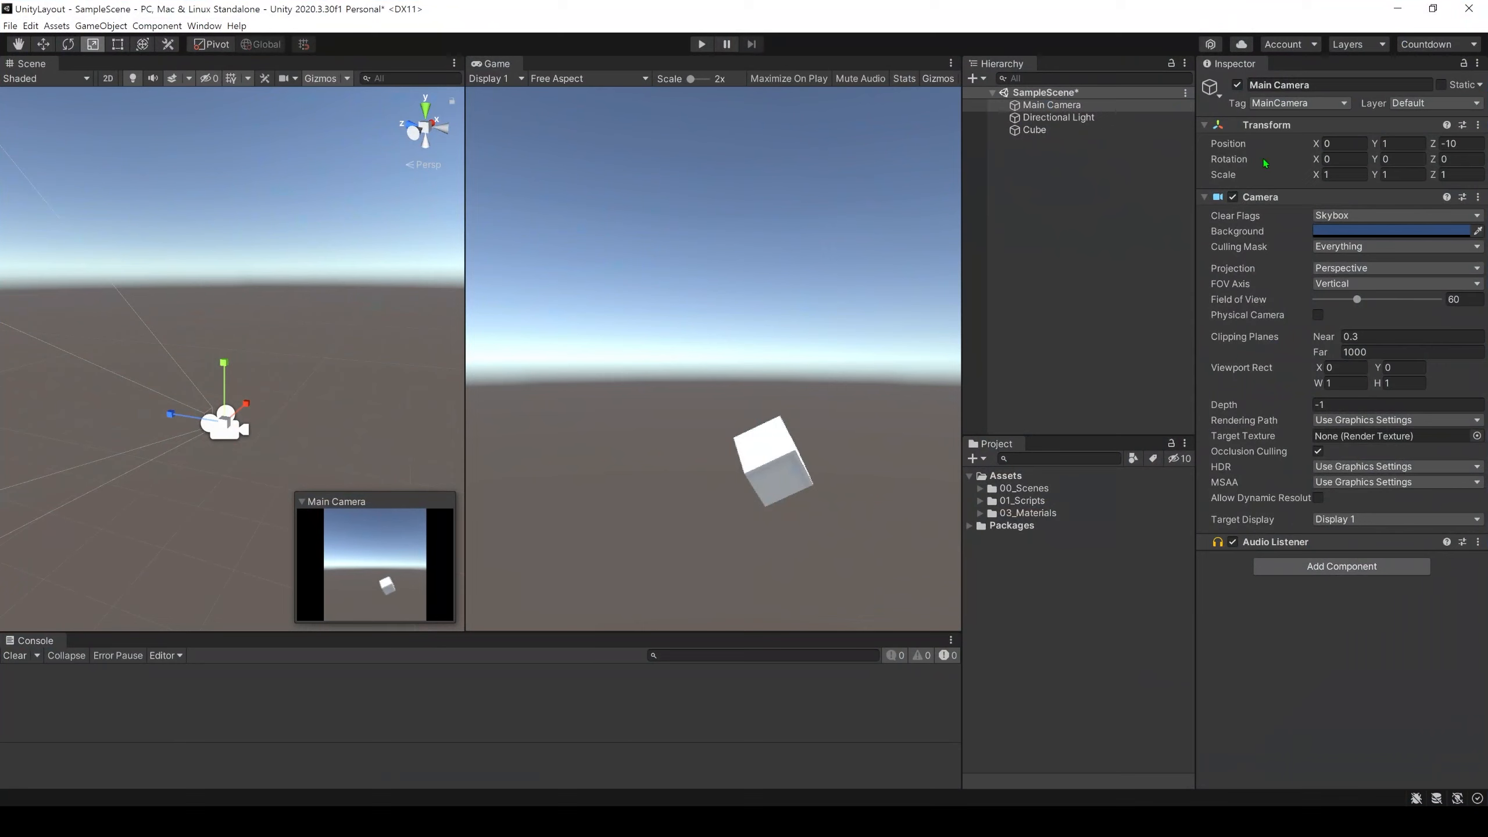
left_click(1438, 45)
left_click(1429, 109)
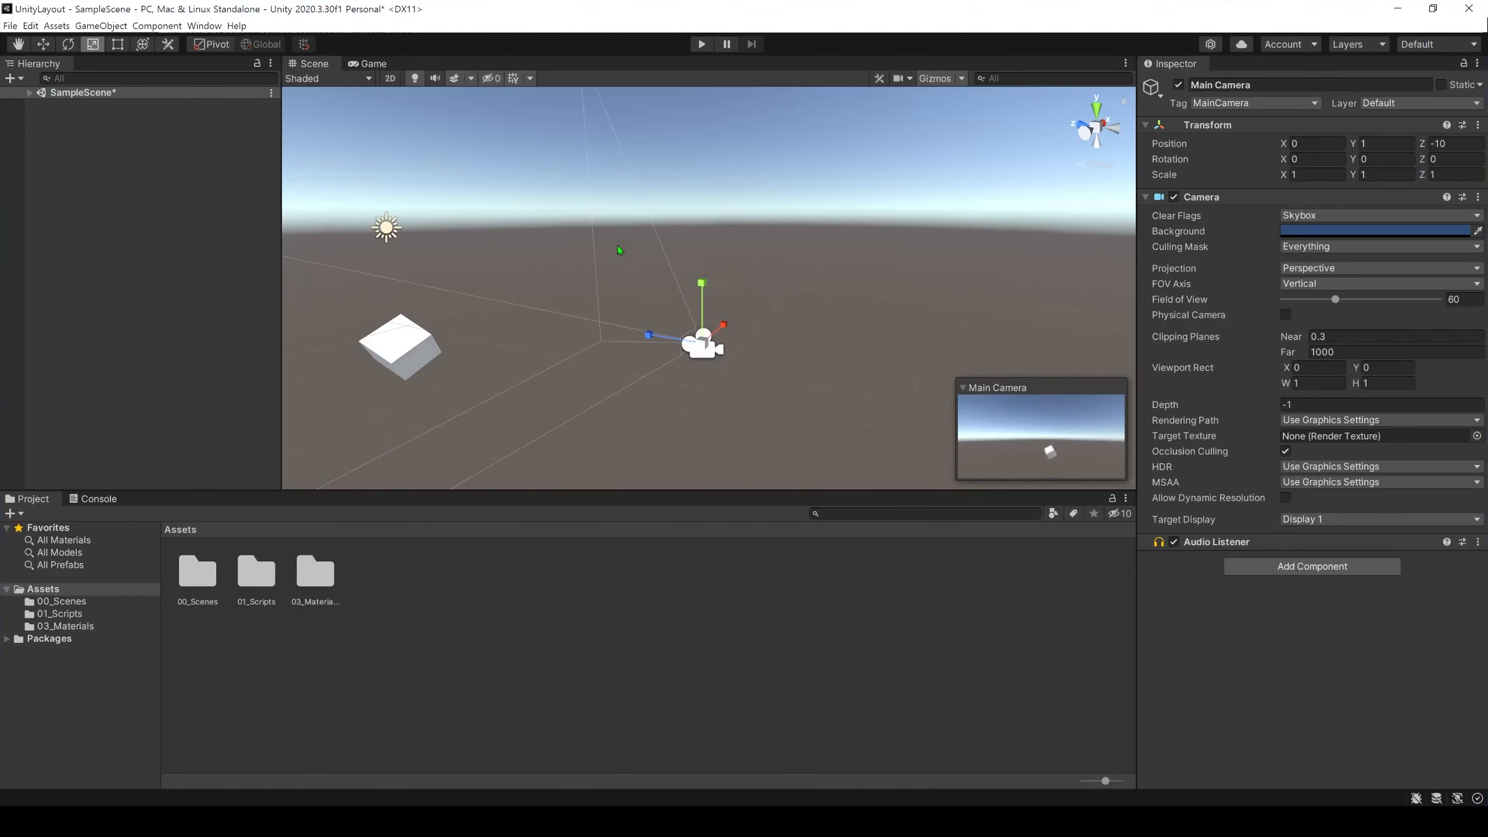
left_click(1438, 44)
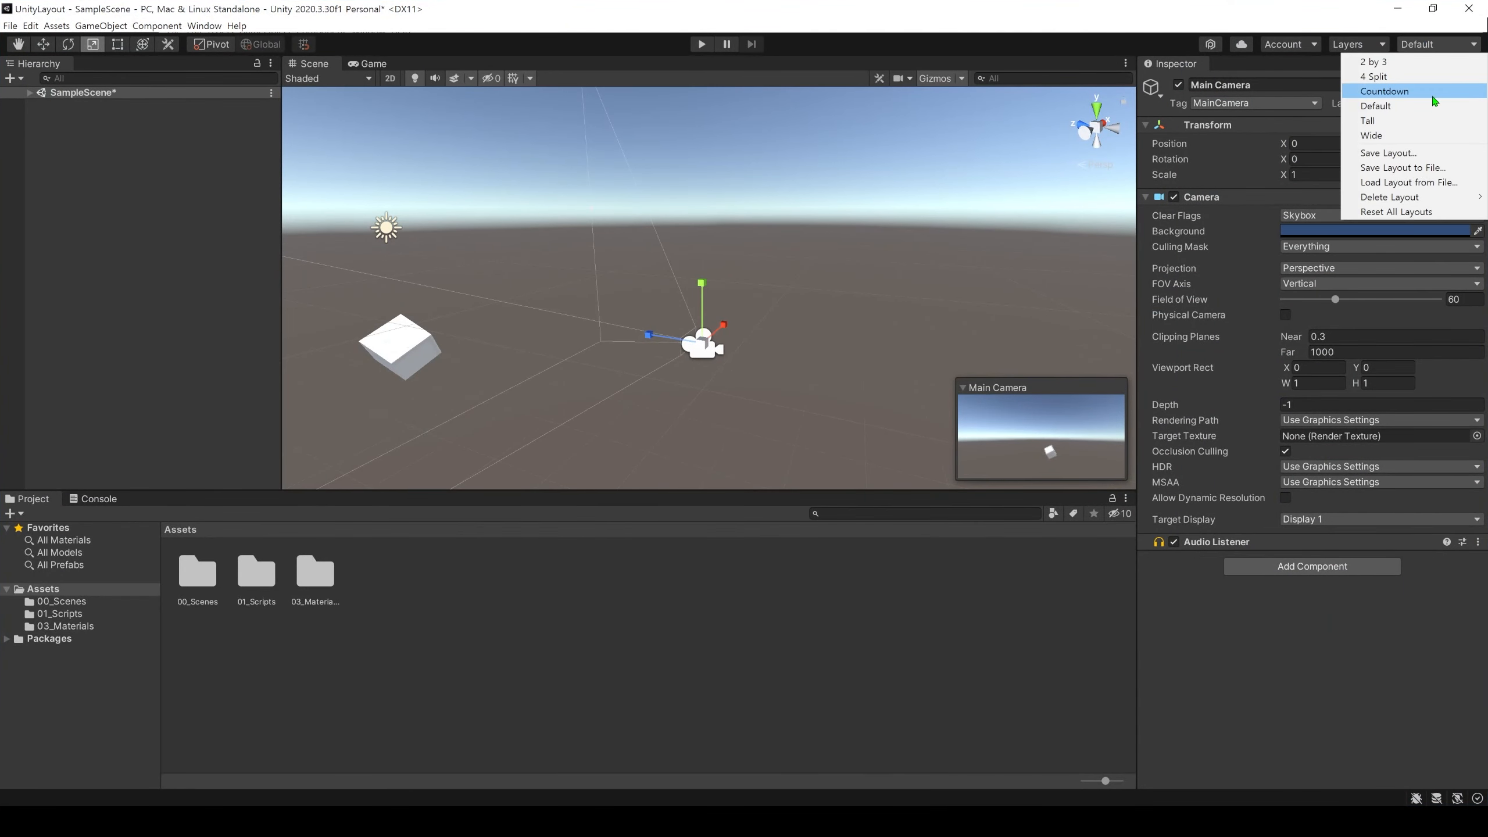
left_click(1432, 94)
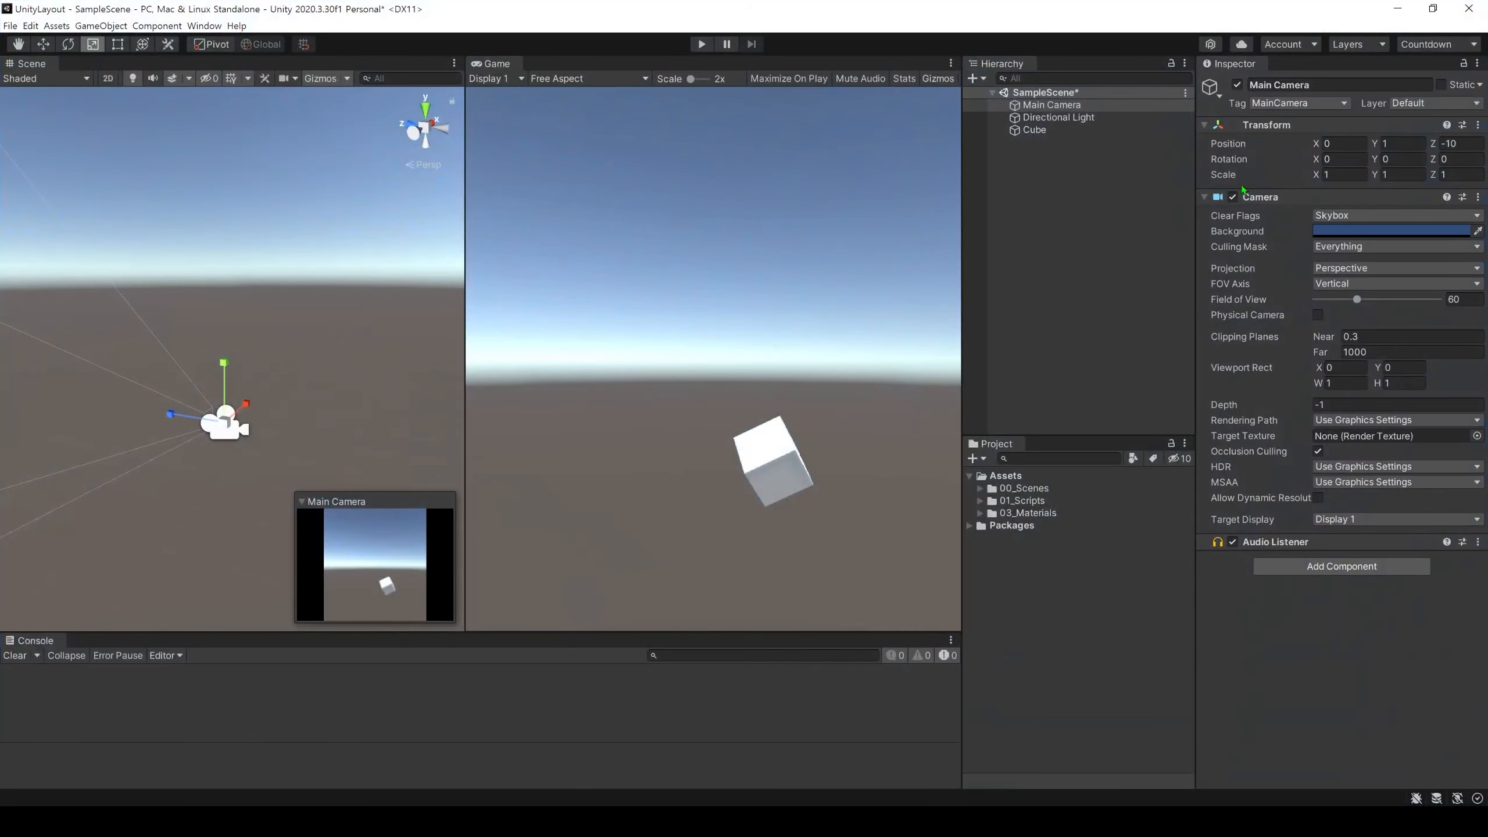